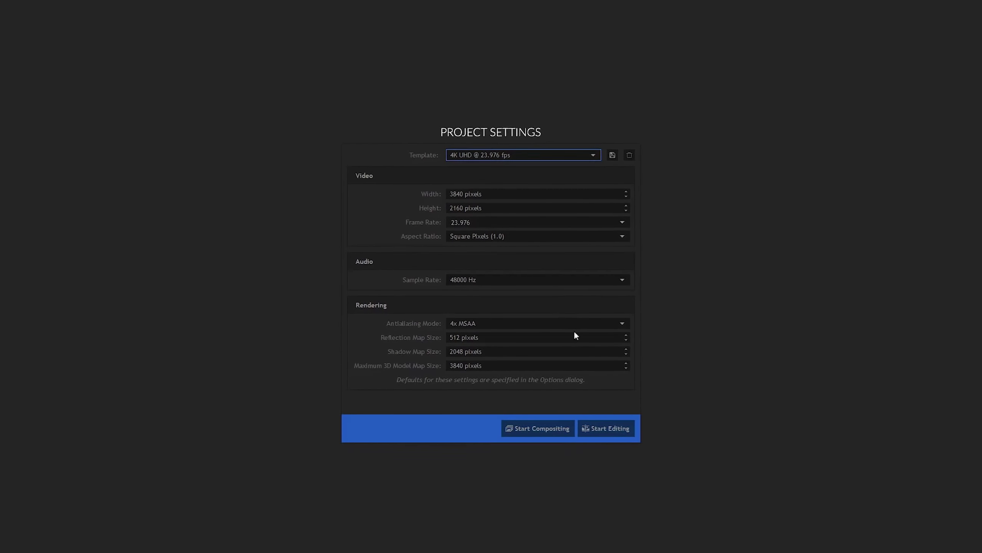
- Start an editing project with the 4K UHD @ 23.976 fps template and import the Timelapse 2 image sequence
click(592, 402)
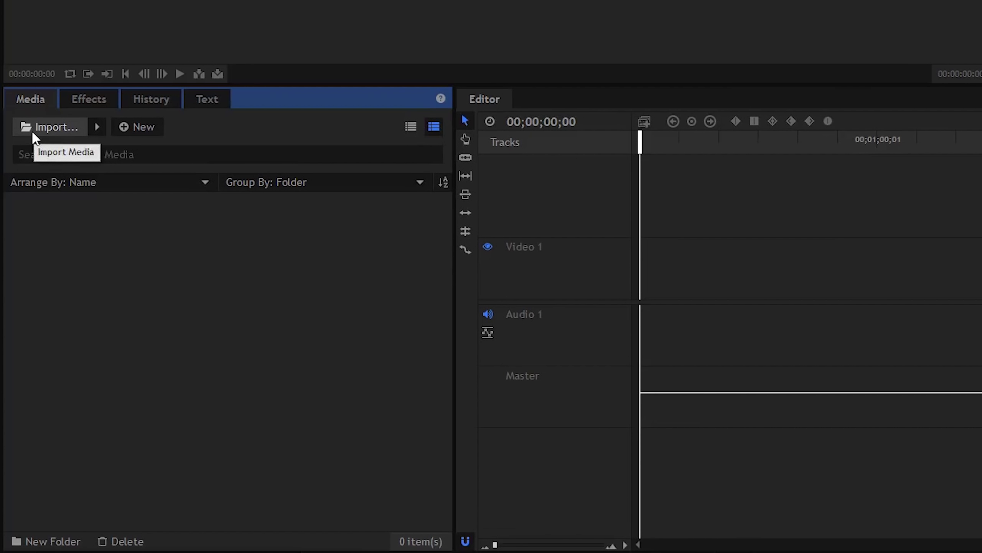
click(96, 128)
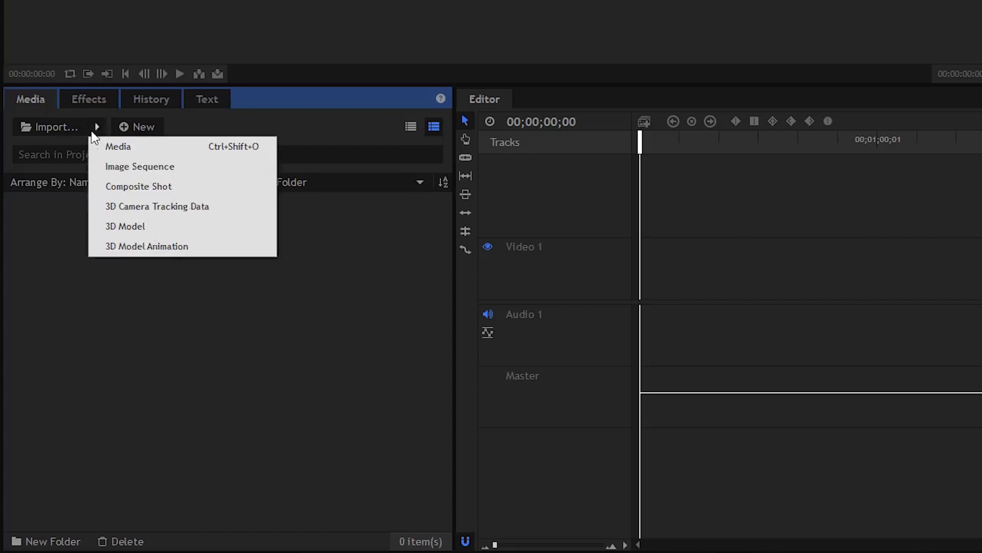
click(124, 166)
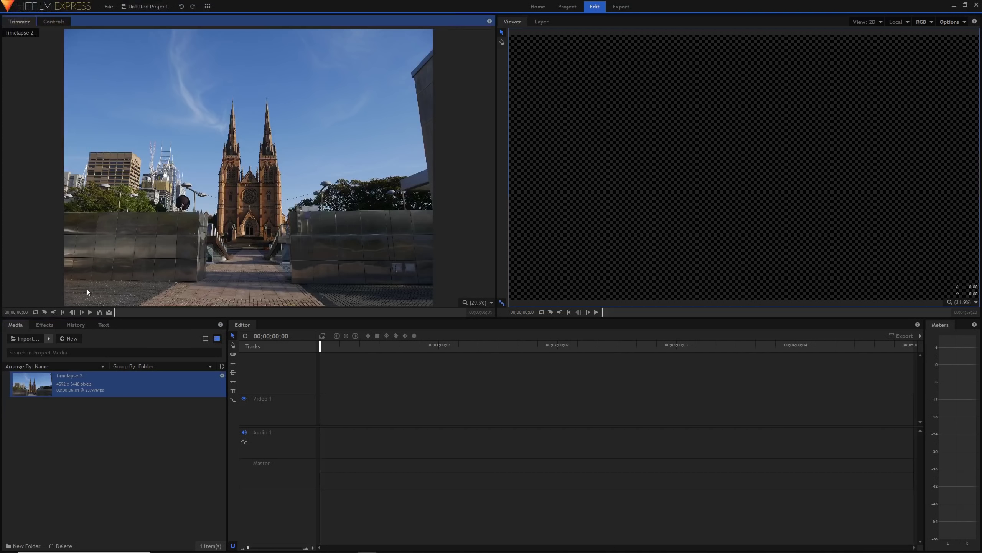
- Play the imported image sequence in the Trimmer and return to its first frame
click(90, 312)
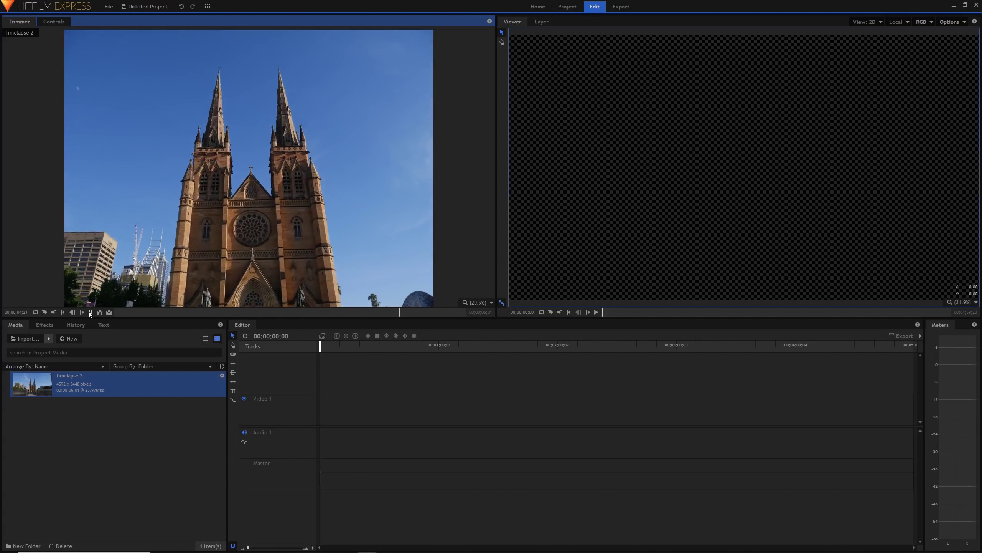
click(90, 312)
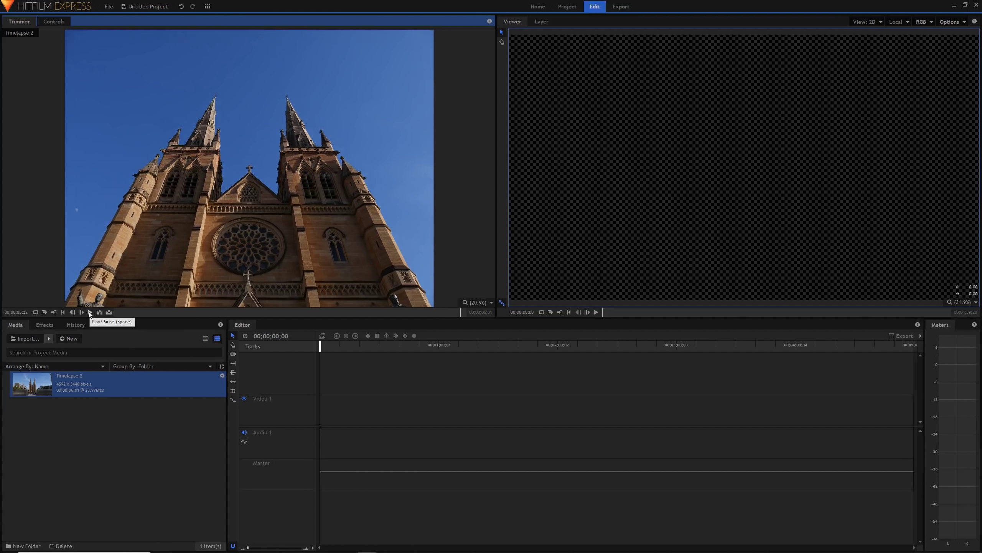
click(90, 312)
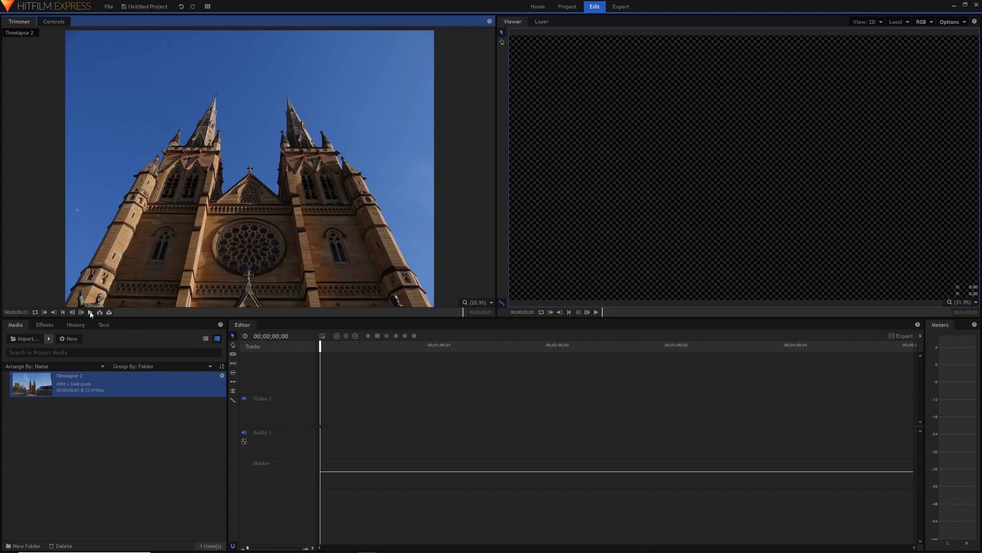
click(115, 312)
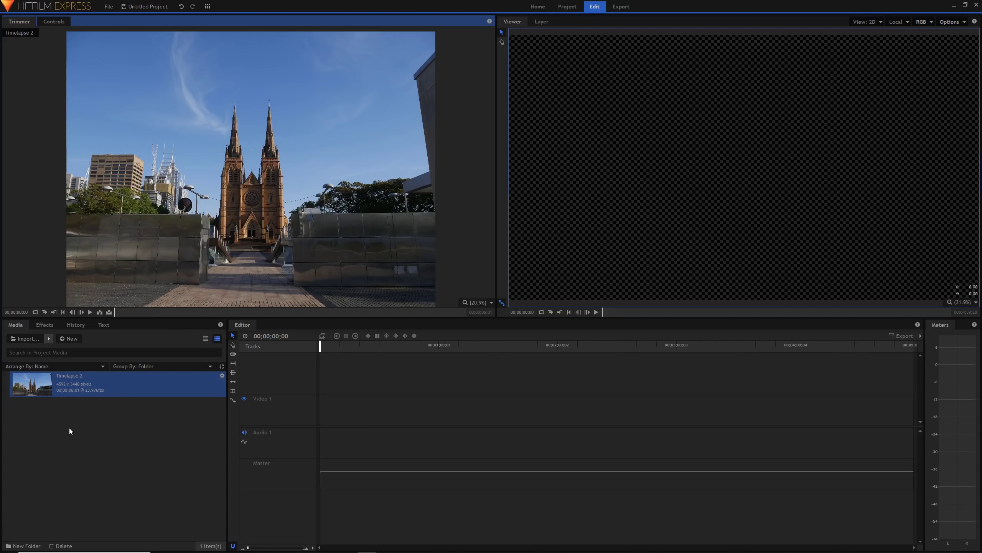
- Make a composite shot named Timelapse 2 from the image sequence, at 3840 x 2160 pixels and 23.976 fps
right_click(58, 380)
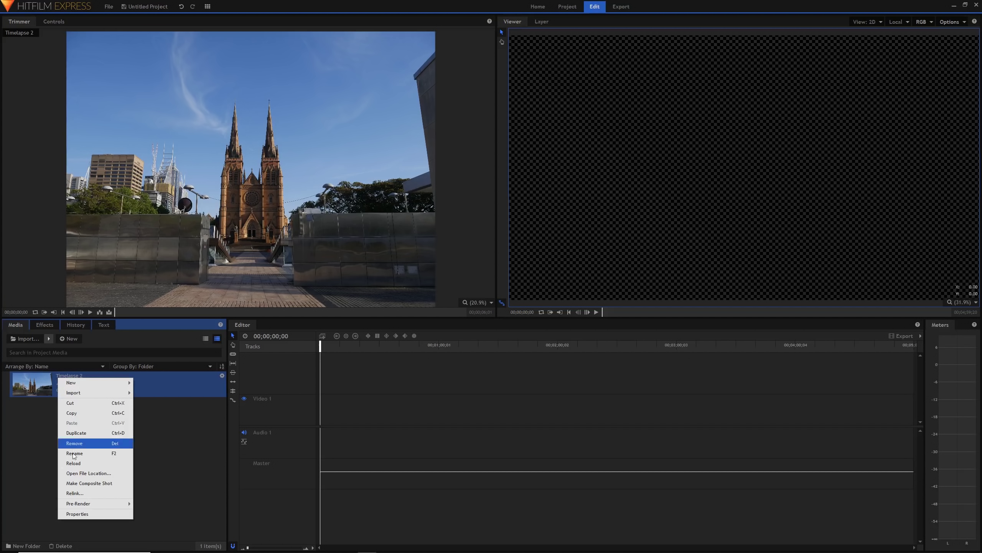
click(76, 487)
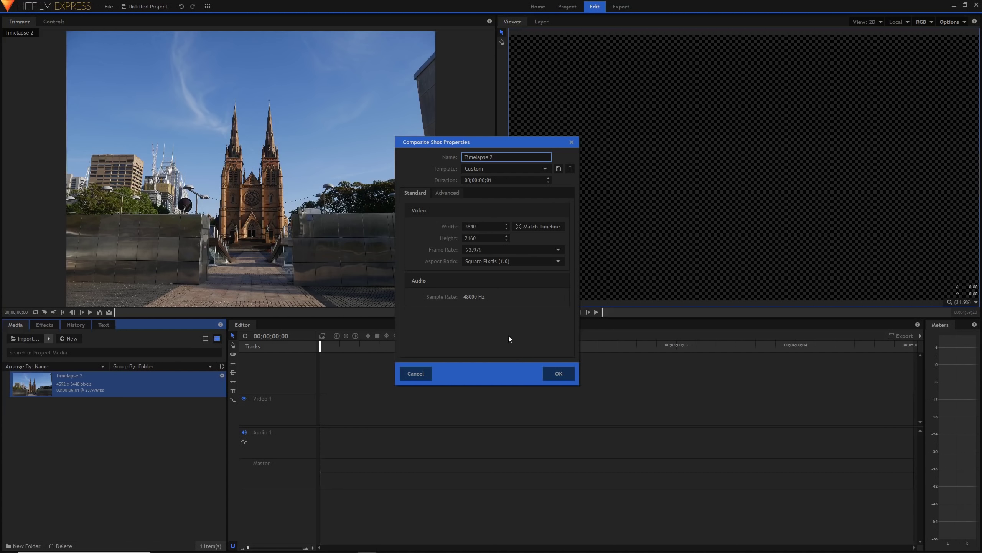
click(555, 375)
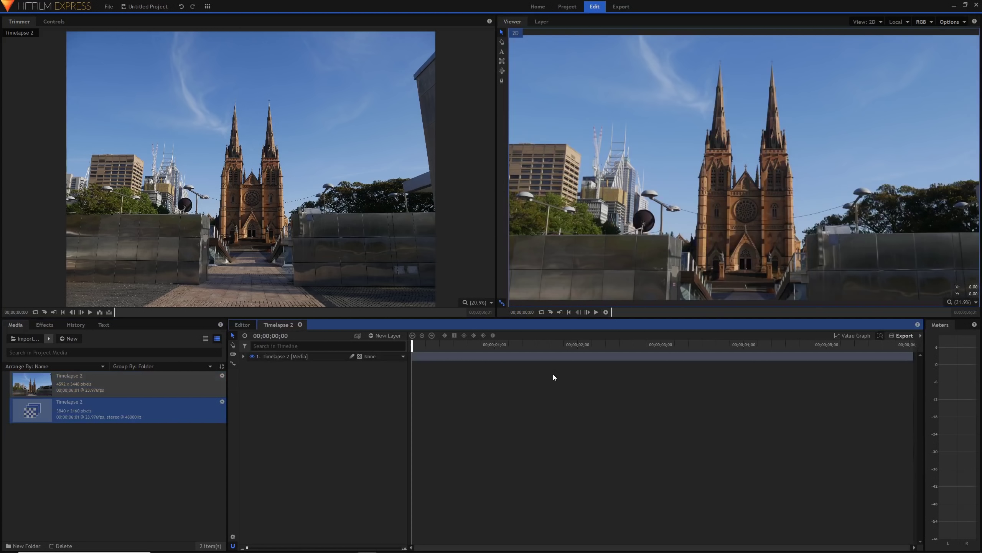
- Select the Timelapse 2 layer and examine how its bounds compare with the composite shot frame, ending with the whole frame in view
scroll(746, 190, down, 3)
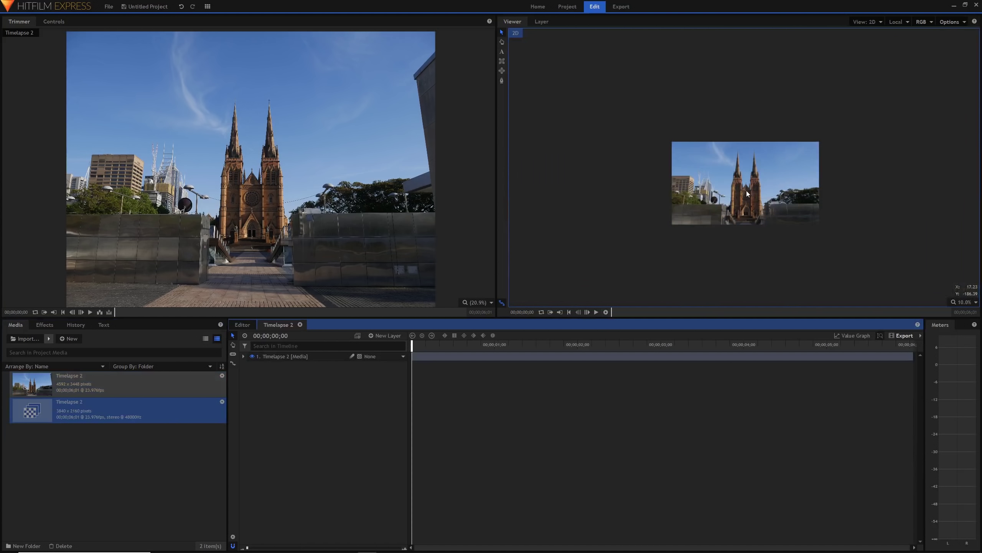
click(430, 353)
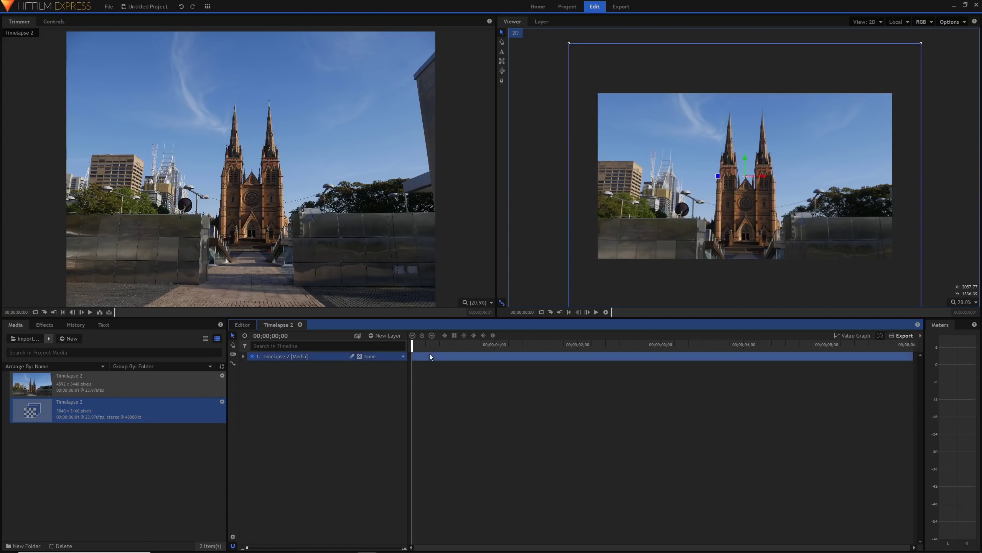
scroll(633, 116, down, 2)
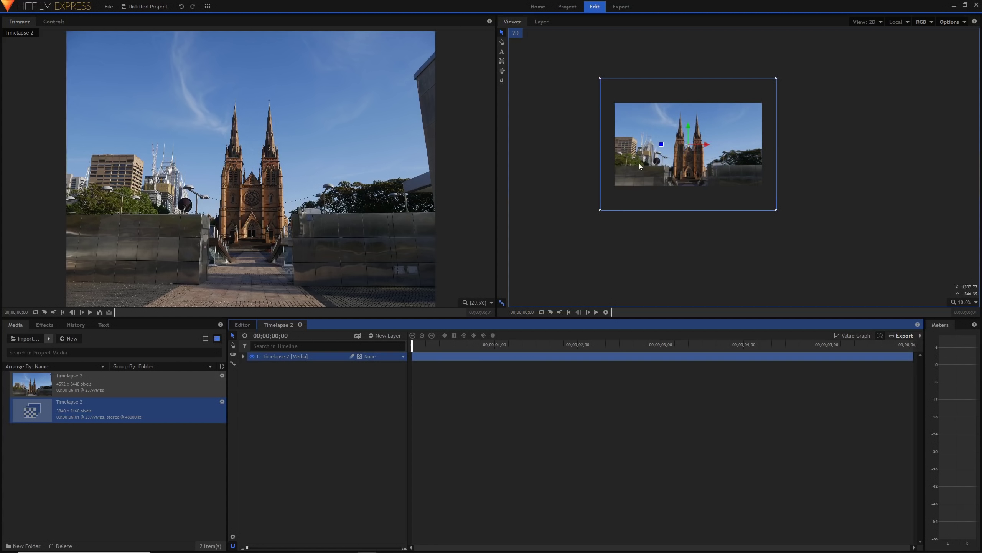
scroll(639, 167, up, 3)
drag(693, 139, 687, 202)
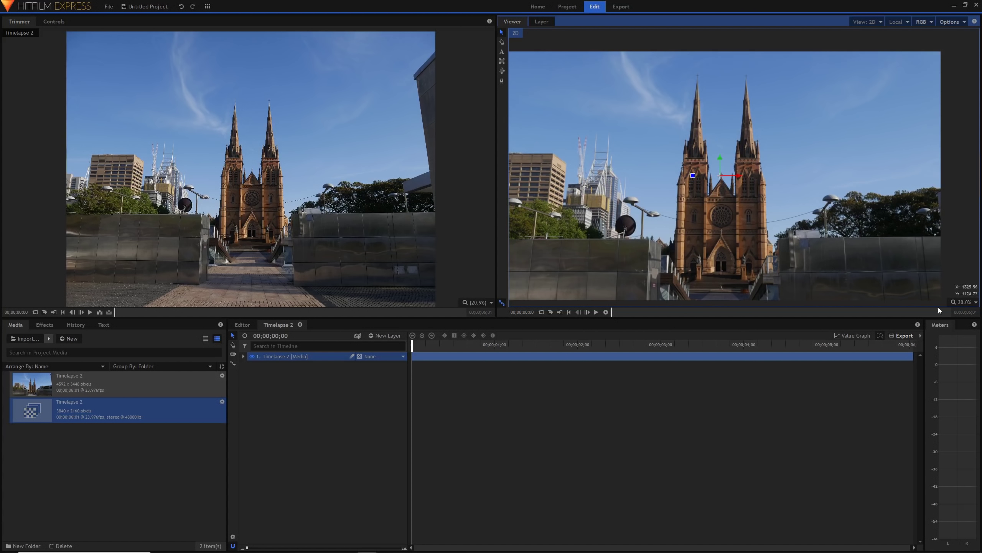
click(963, 302)
click(958, 392)
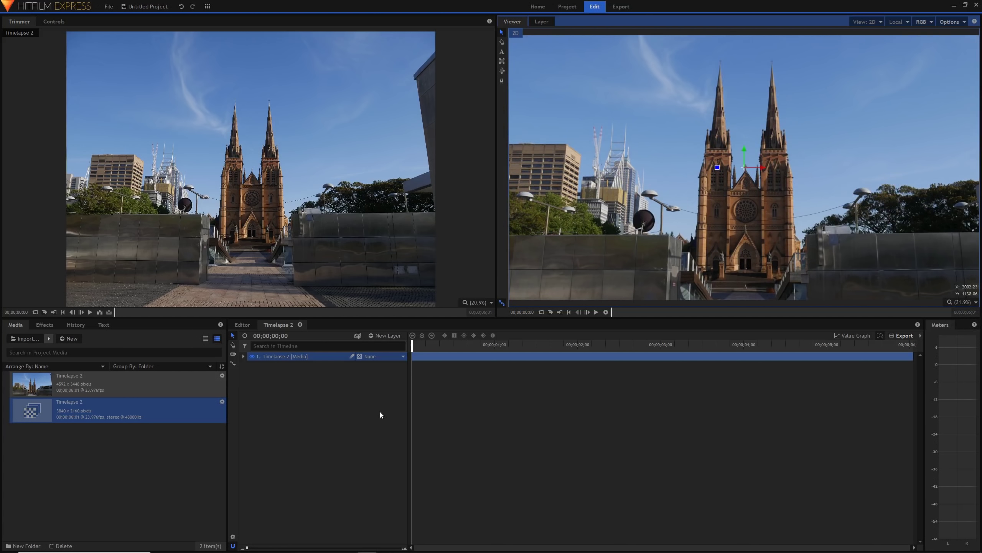
- Add a tracker to the Timelapse 2 layer and dock the Track panel beside Controls
click(243, 357)
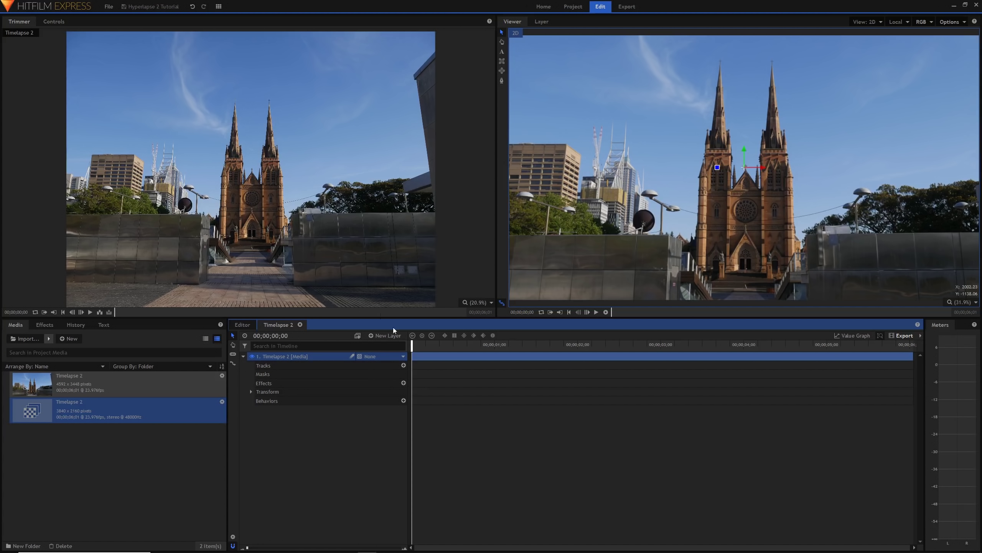
click(288, 366)
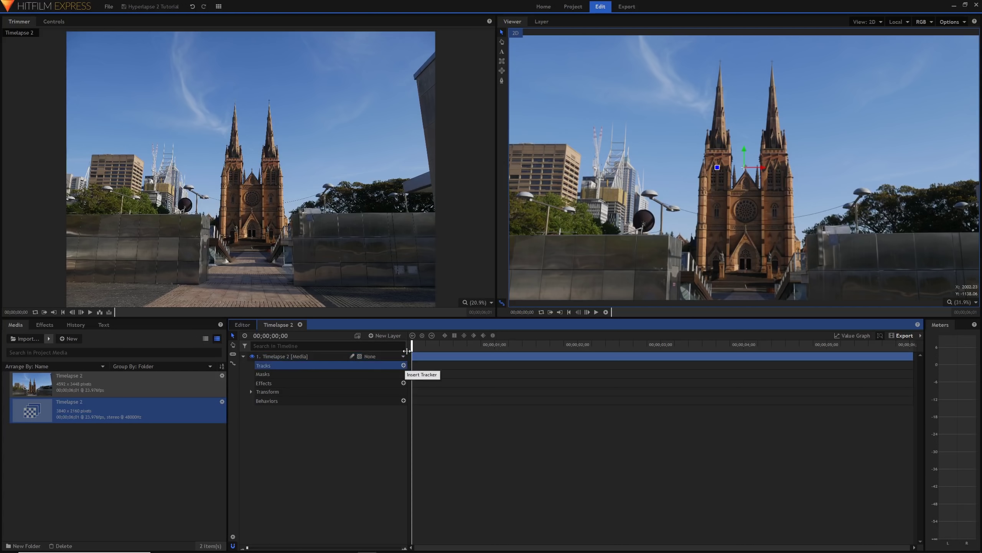
mouse_move(409, 364)
mouse_down()
mouse_move(331, 363)
mouse_move(434, 360)
mouse_move(395, 360)
mouse_up()
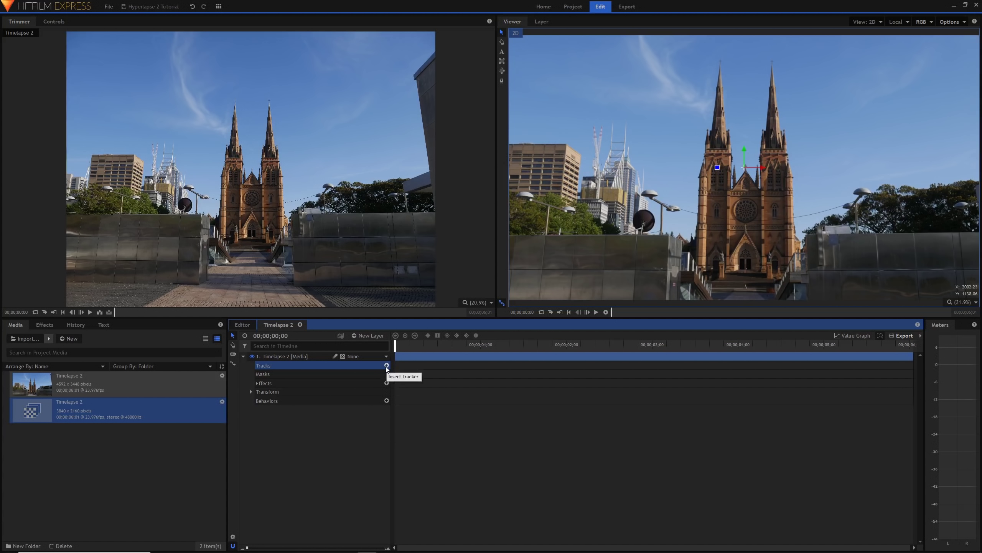
click(387, 365)
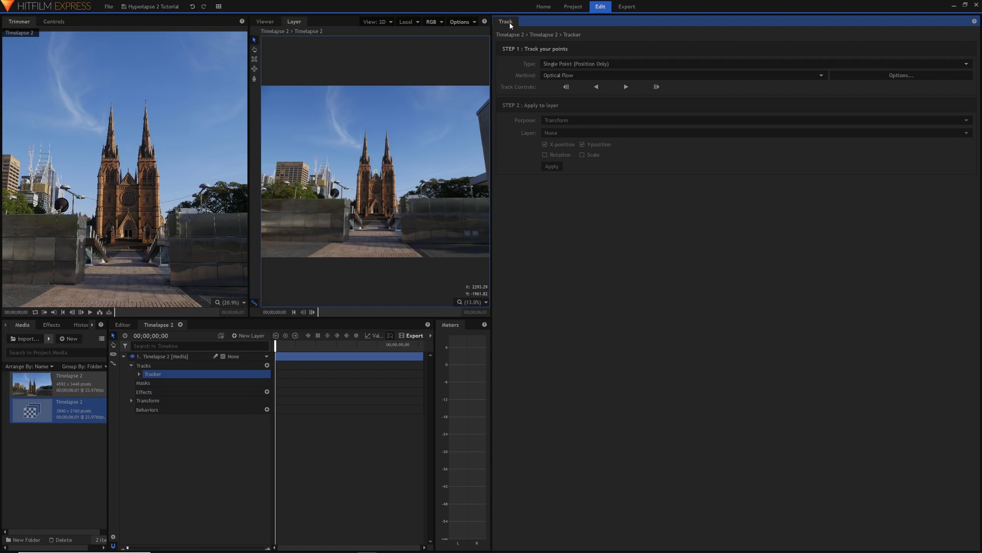
drag(510, 25, 84, 25)
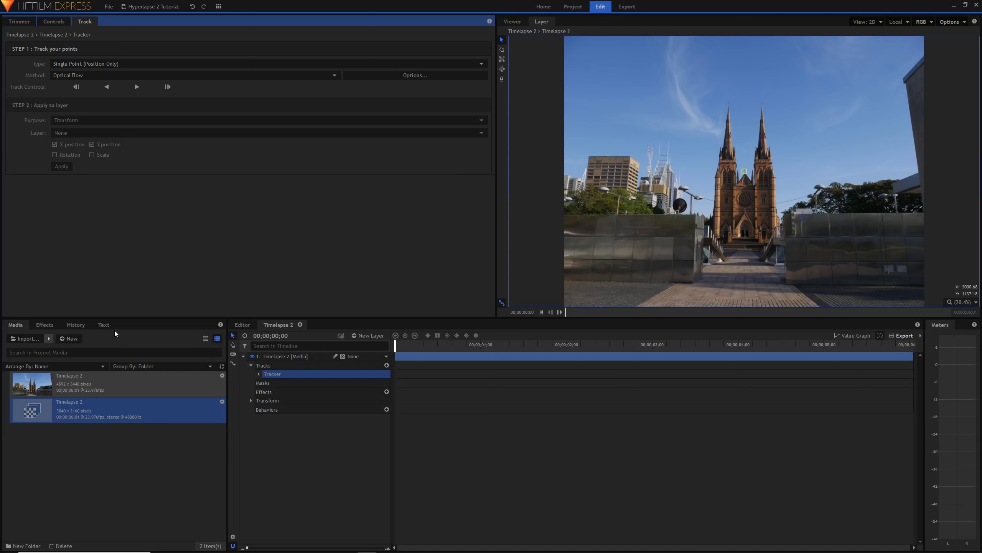
- Hide the Track panel and bring it back into the workspace
click(219, 6)
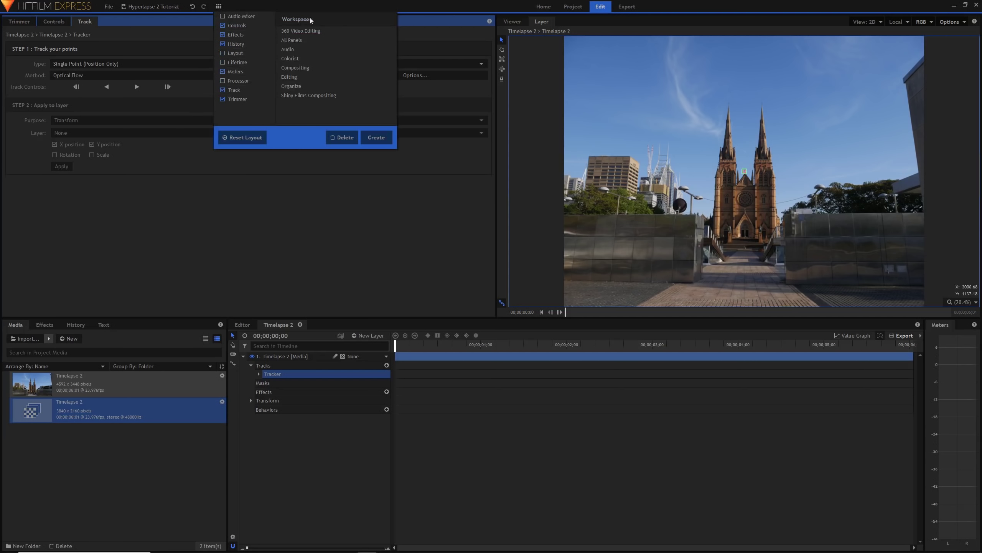
click(235, 90)
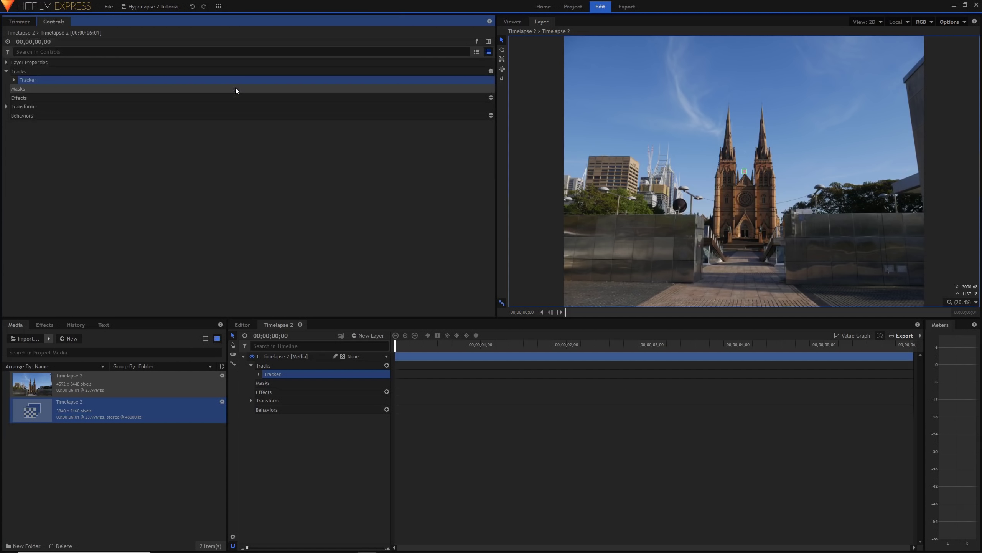
click(219, 6)
click(236, 87)
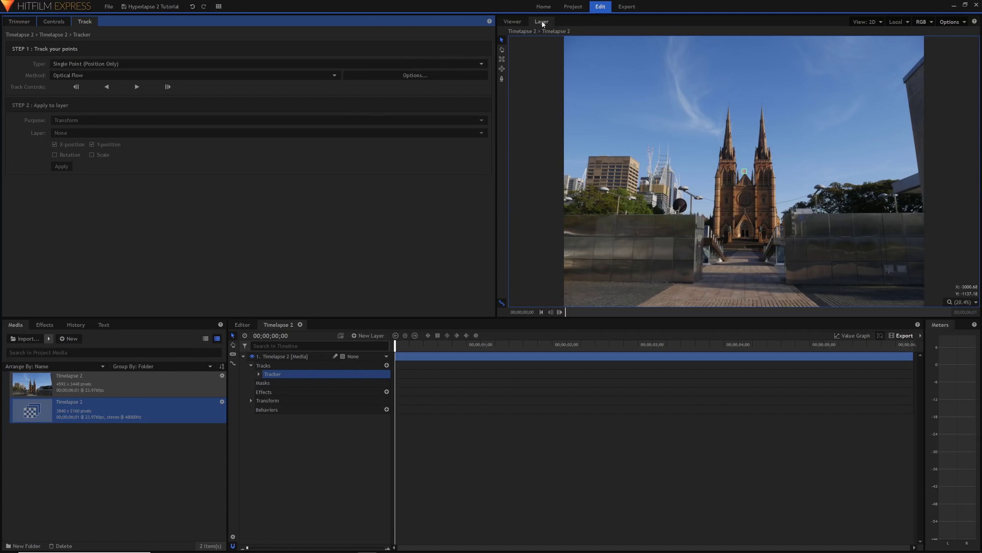
- Compare the Viewer with the Layer view, ending in the Layer view with the tracker selected
click(513, 21)
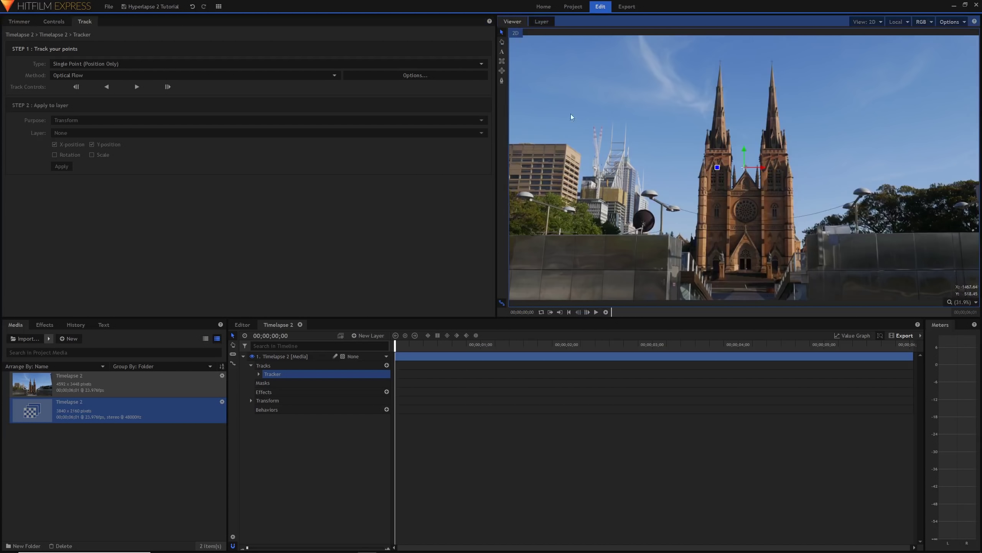
click(542, 22)
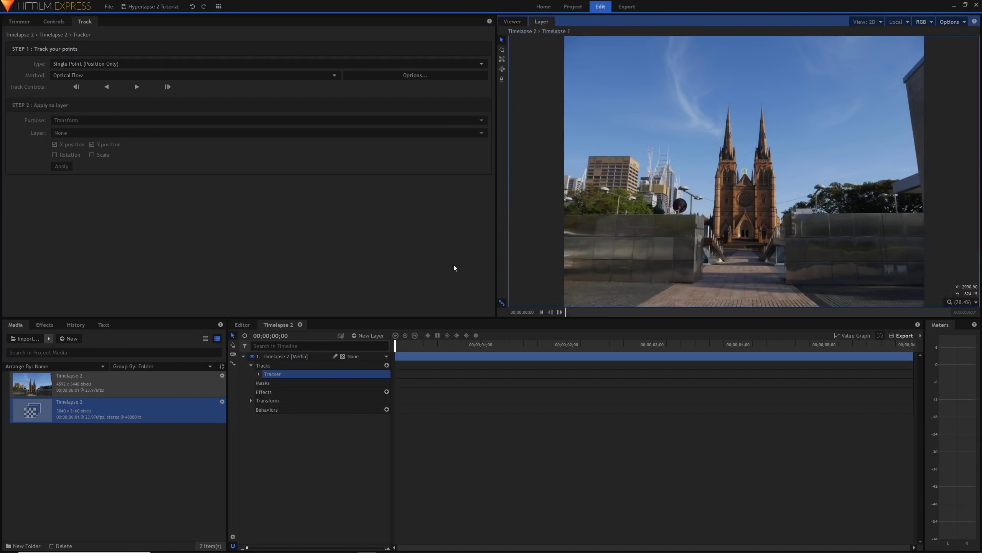
click(445, 356)
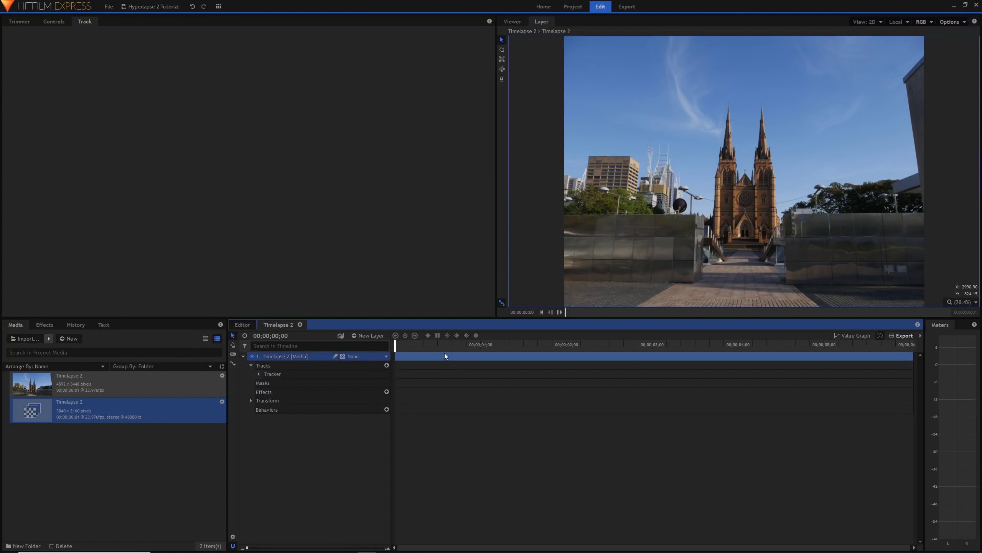
click(291, 379)
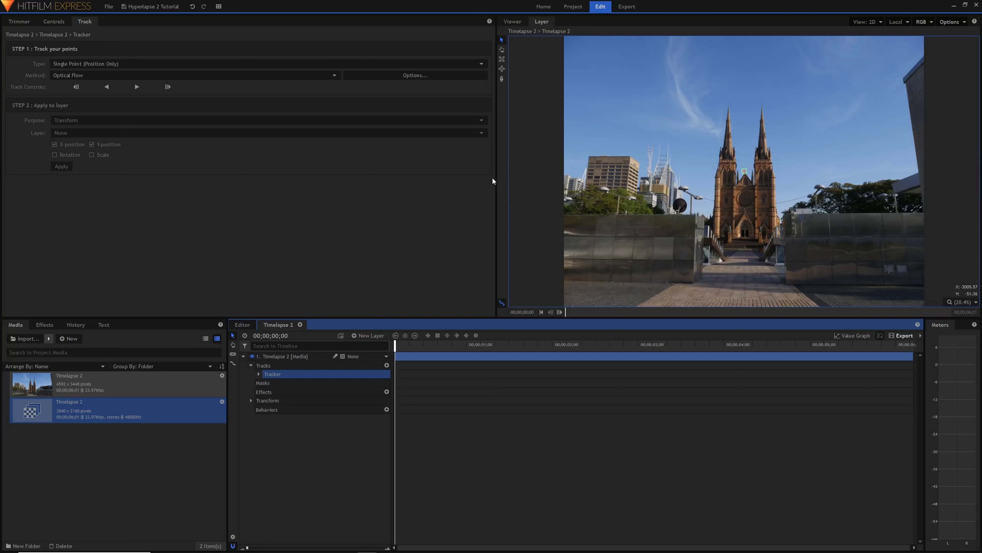
- Enlarge the Layer view in the workspace and show the tracker close up at the cross on the cathedral's gable
drag(496, 179, 337, 266)
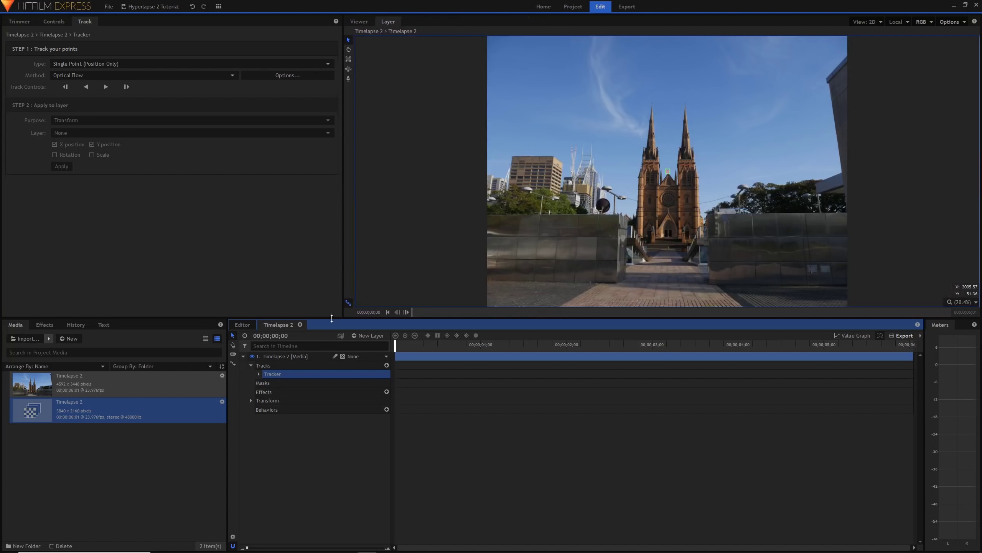
drag(332, 318, 409, 362)
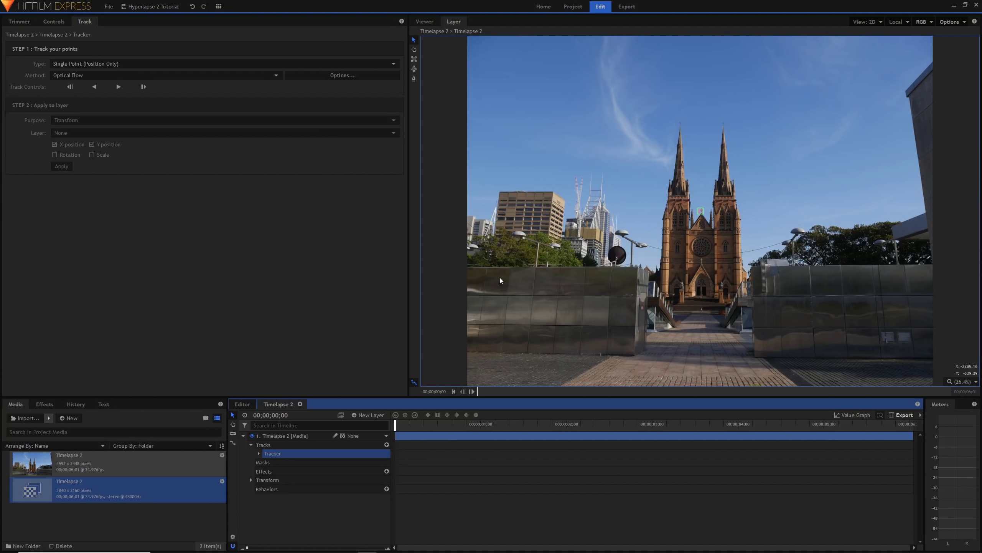
scroll(703, 220, up, 10)
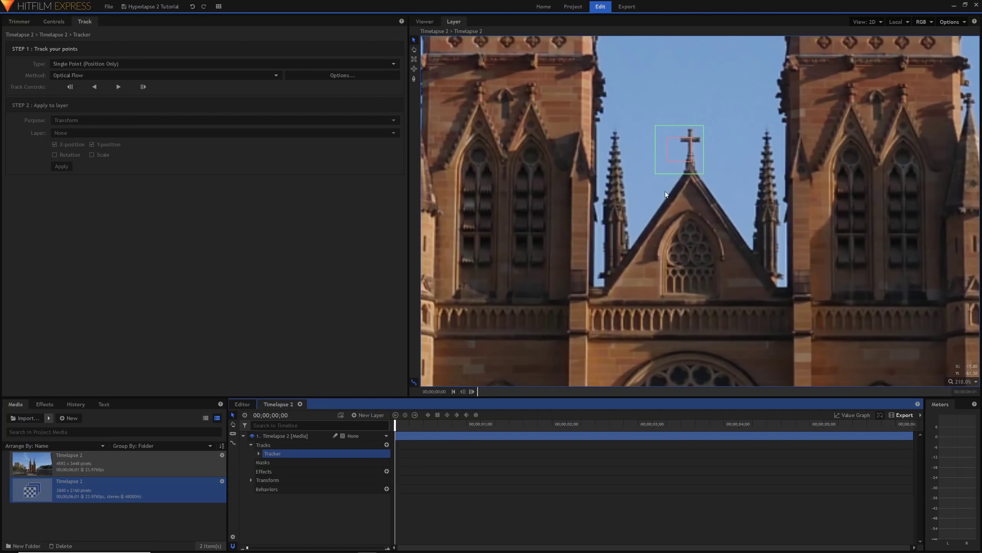
drag(665, 210, 588, 248)
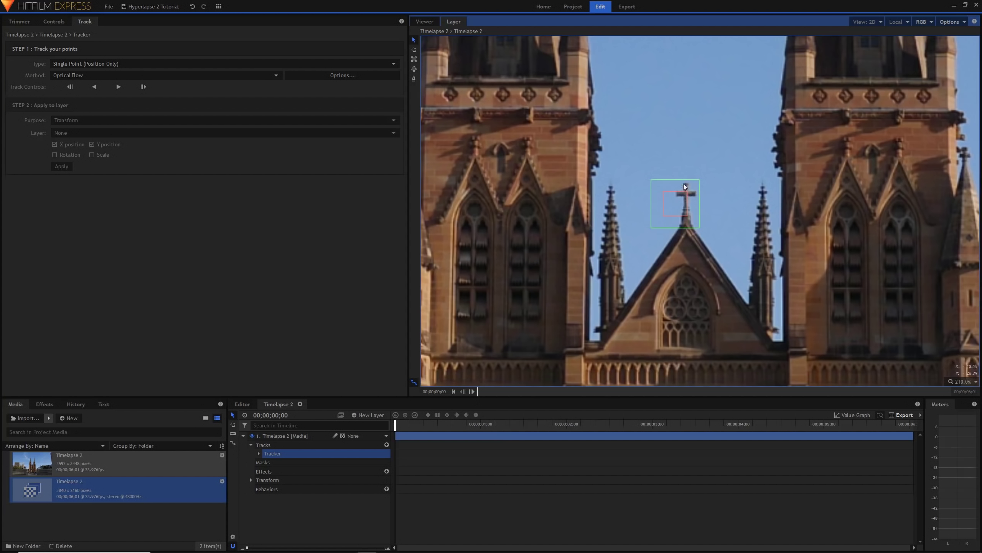
- At the last frame, 00;00;06;00, place the tracker over the gable cross and resize its feature and search boxes to enclose it
click(631, 424)
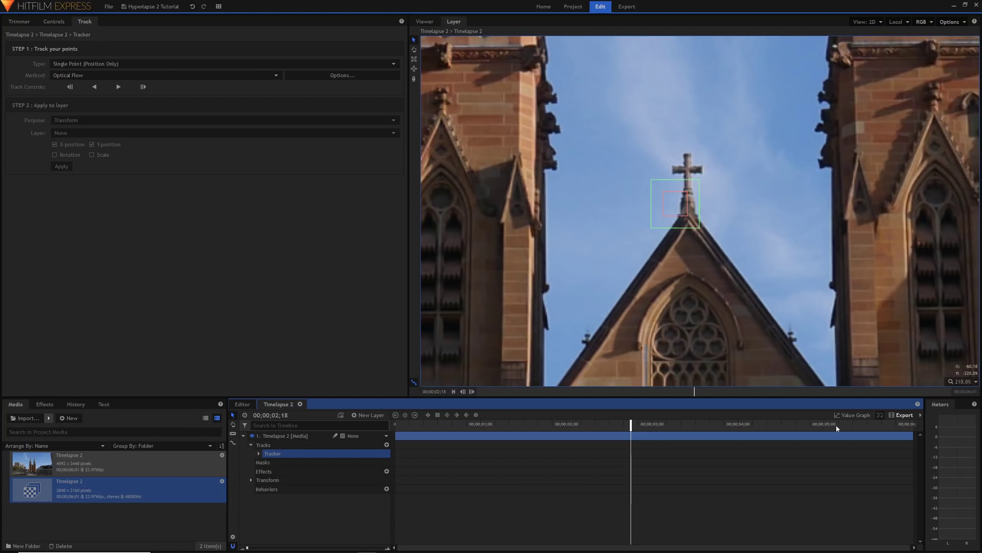
drag(845, 425, 926, 426)
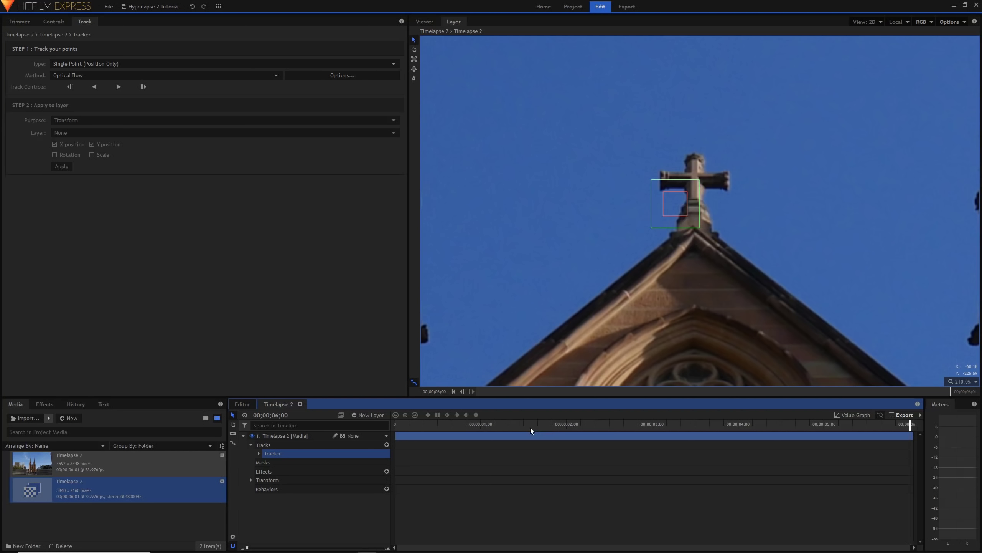
drag(530, 427, 931, 432)
drag(675, 214, 695, 188)
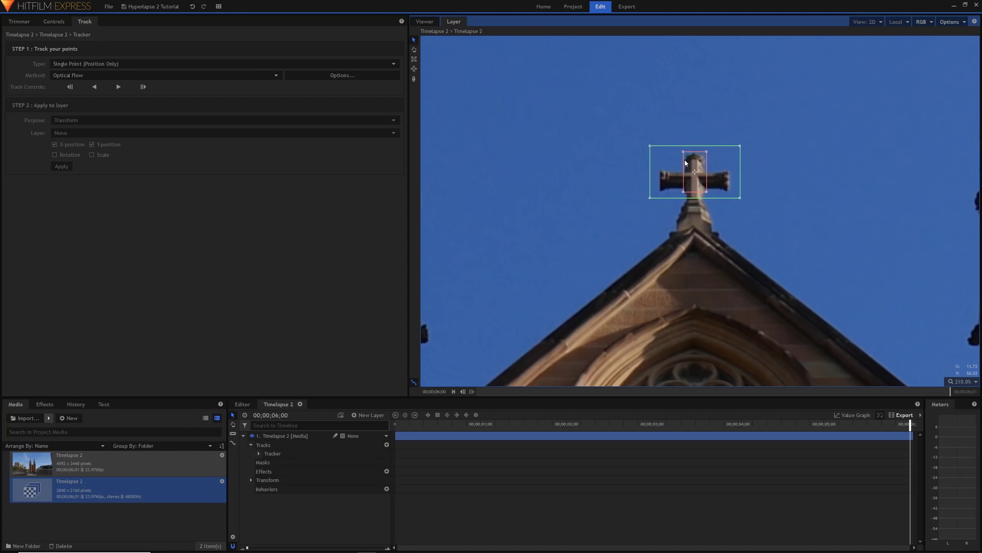
mouse_move(707, 192)
mouse_down()
mouse_move(737, 193)
mouse_move(708, 189)
mouse_up()
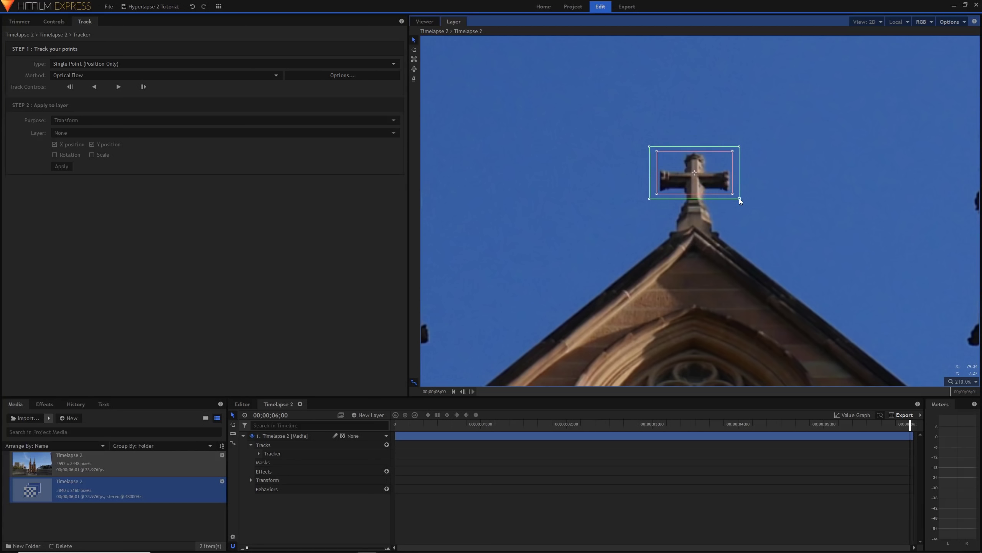
- Compare the cross's position with the preceding frame and enlarge the tracker's search box at 00;00;06;00 to cover the frame-to-frame movement
key(Left)
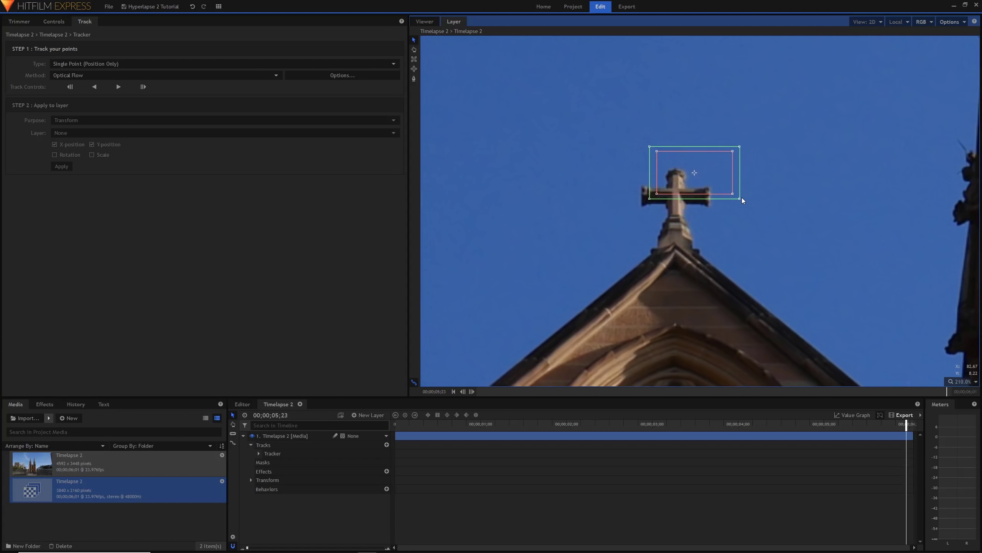
key(Right)
drag(739, 198, 797, 249)
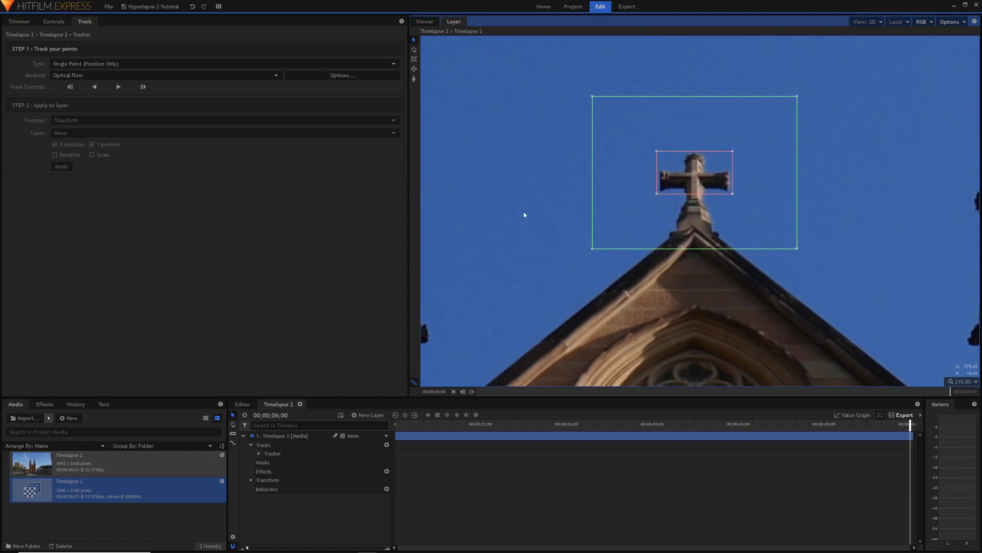
- Examine the lower cross beneath the rose window as a second target and set the tracking type to Double Points (Position/Scale/Rotation)
scroll(659, 251, down, 5)
scroll(662, 260, down, 4)
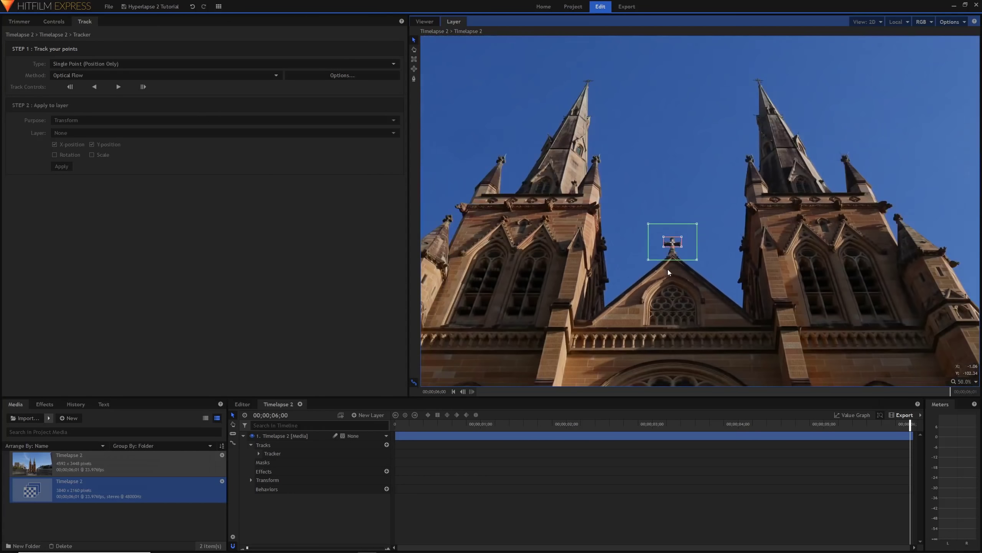
scroll(696, 289, down, 5)
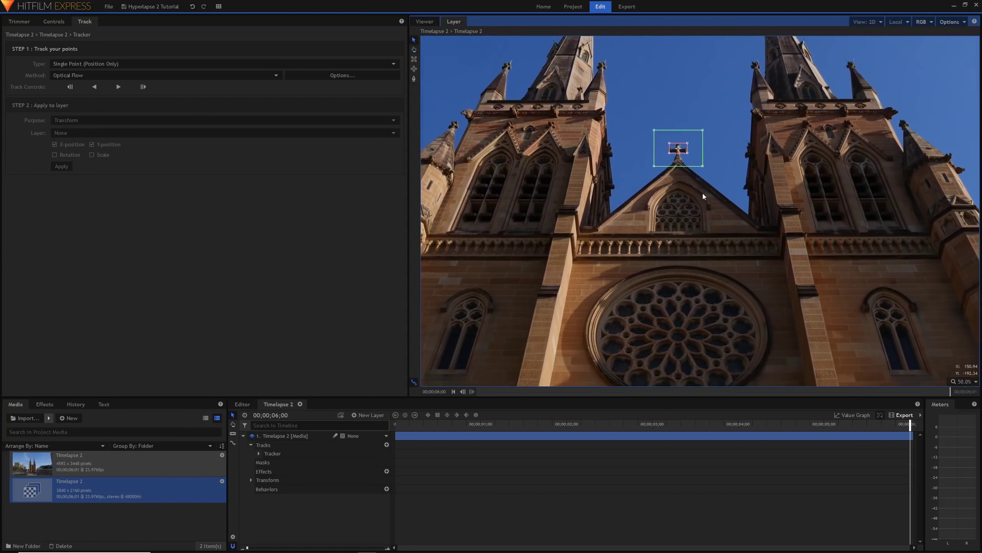
scroll(703, 194, up, 2)
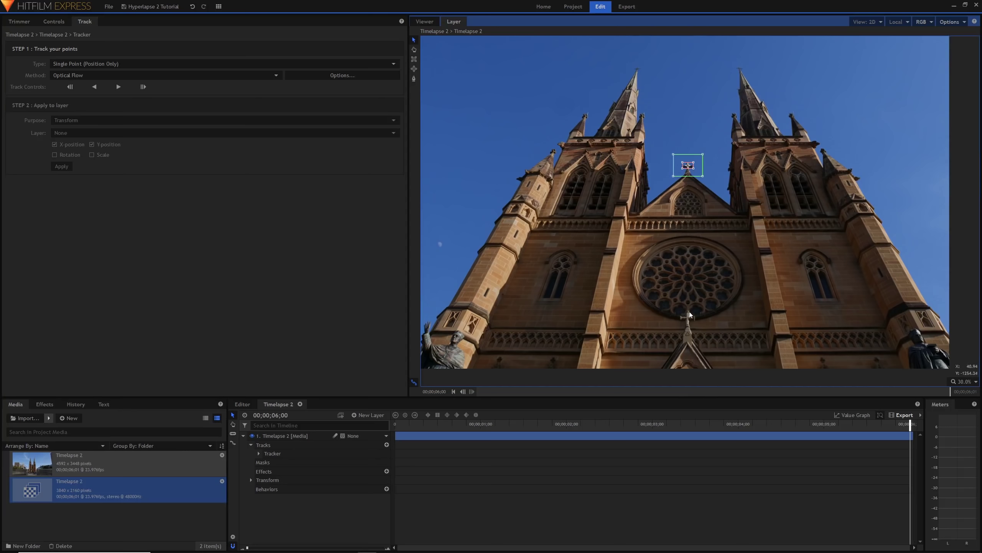
scroll(686, 321, up, 3)
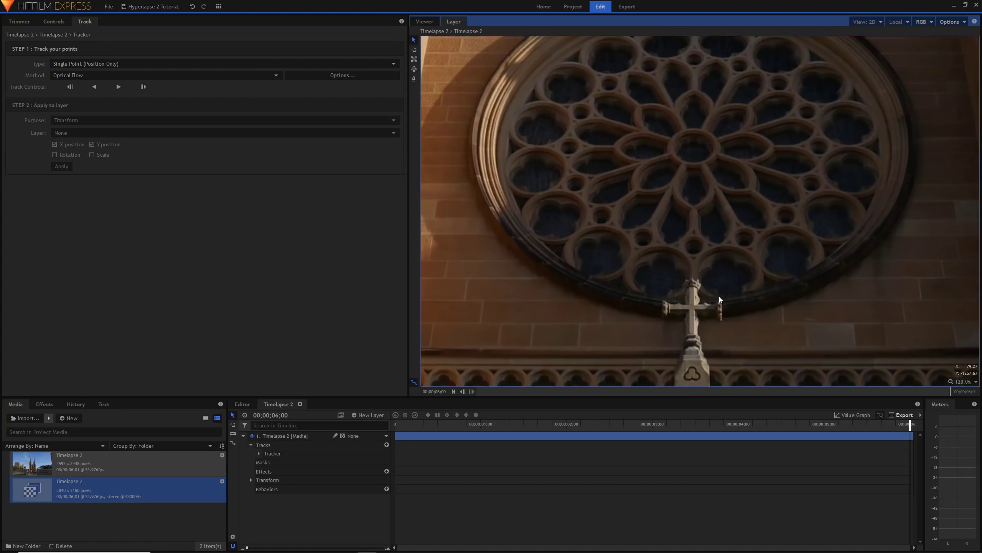
scroll(701, 312, down, 2)
scroll(702, 312, down, 2)
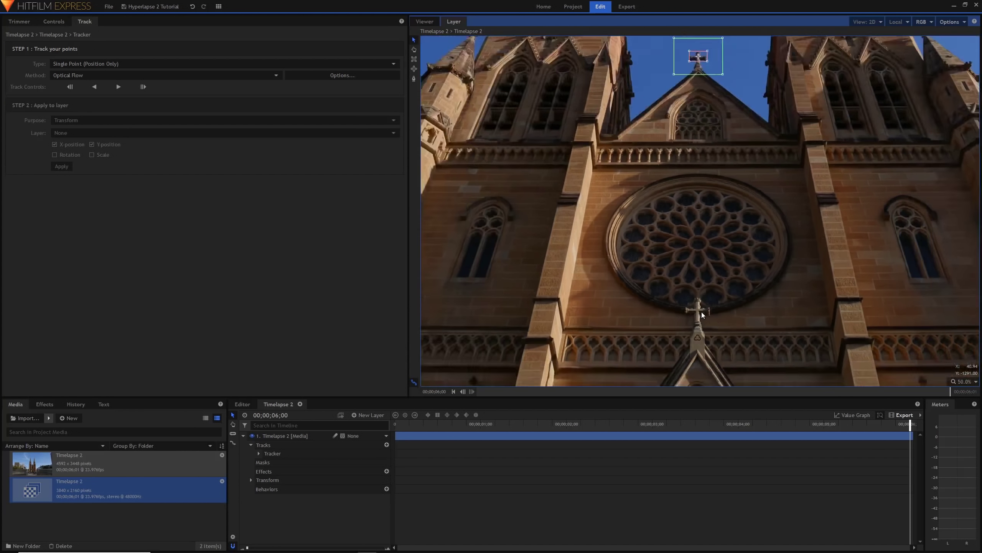
click(61, 65)
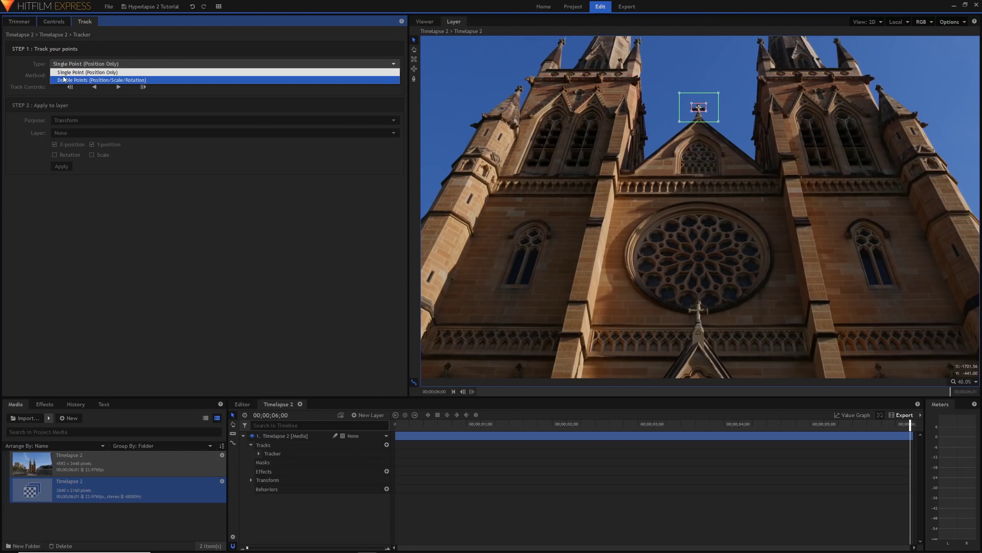
click(113, 80)
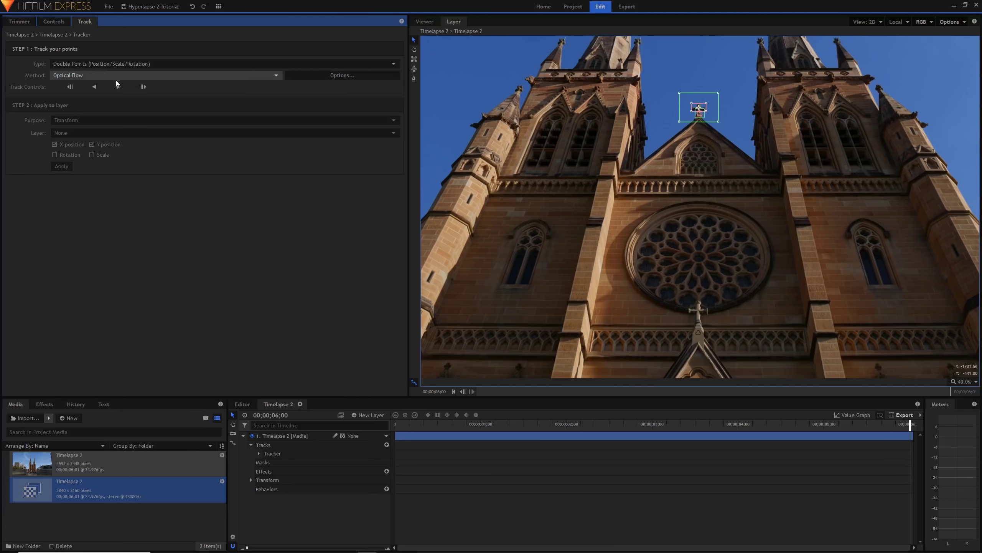
- Separate the overlapping trackers by moving the second one down to the gable window arch, keeping the first centred on the gable cross
scroll(692, 136, up, 5)
drag(704, 129, 652, 314)
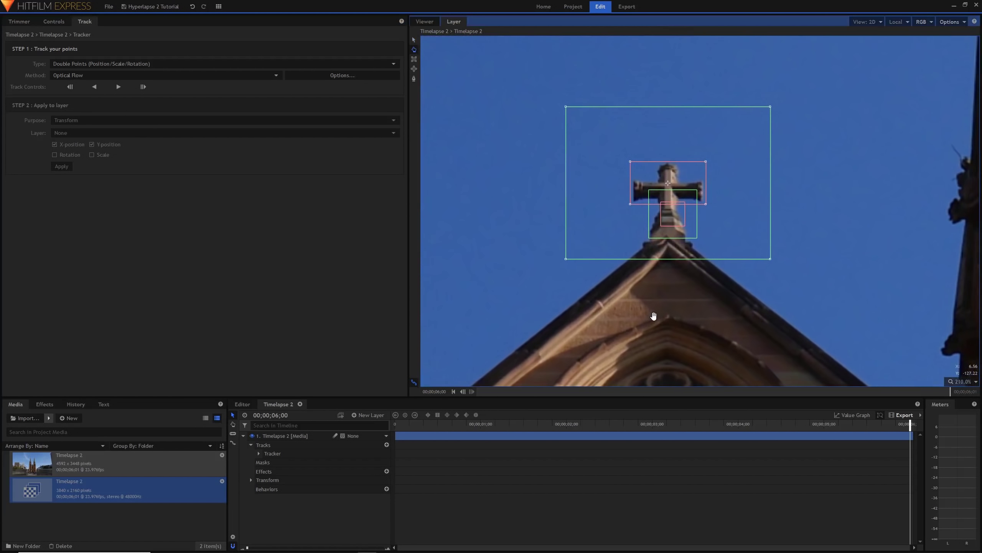
drag(693, 184, 670, 73)
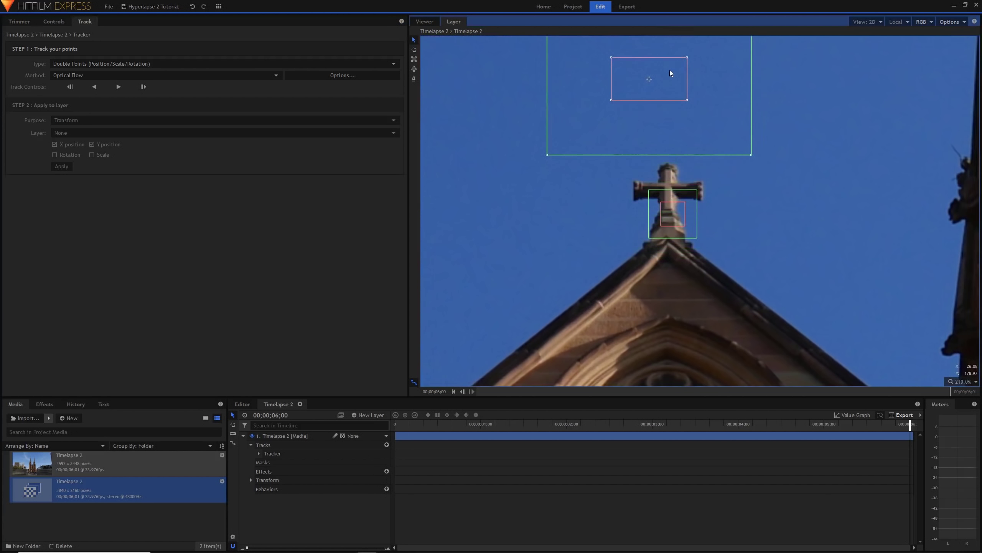
drag(677, 227, 670, 371)
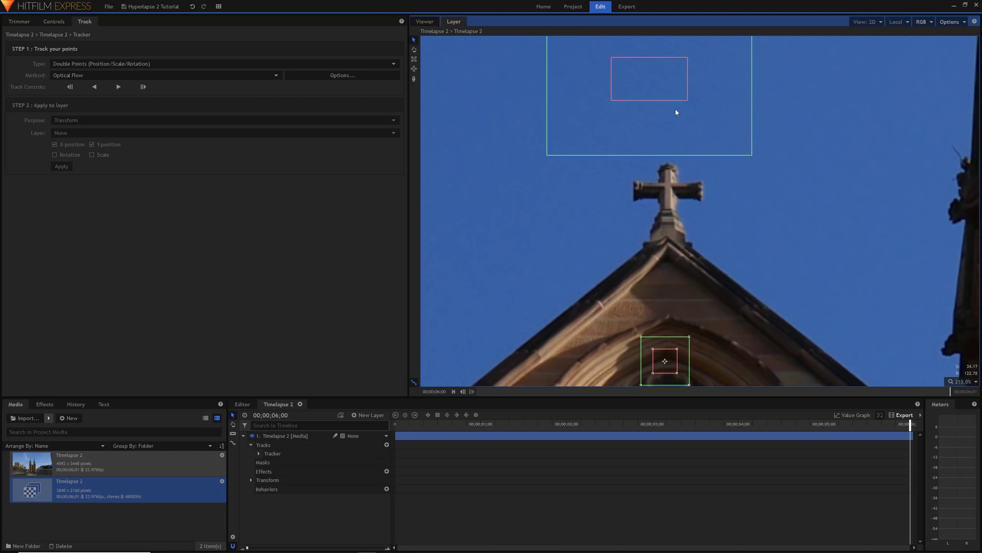
drag(676, 109, 676, 191)
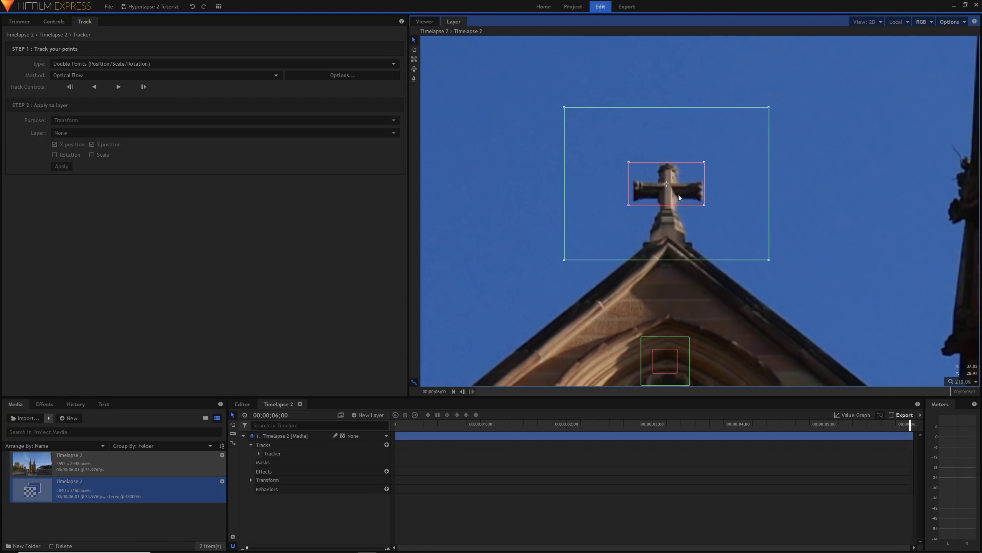
- Place the second tracker on the lower cross beneath the rose window, with its feature box around the cross and a much larger search box
scroll(679, 194, down, 5)
drag(705, 274, 699, 127)
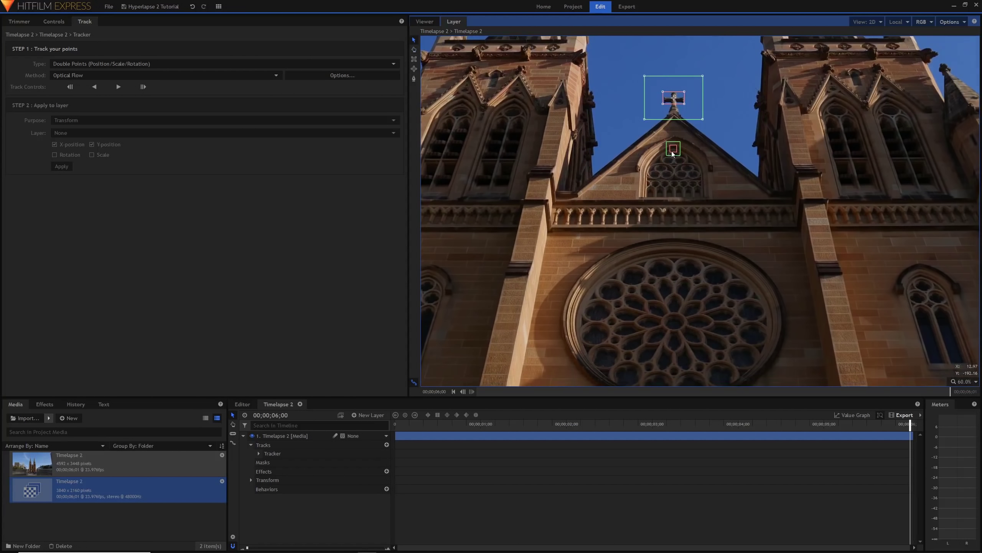
scroll(661, 338, down, 4)
scroll(686, 328, up, 4)
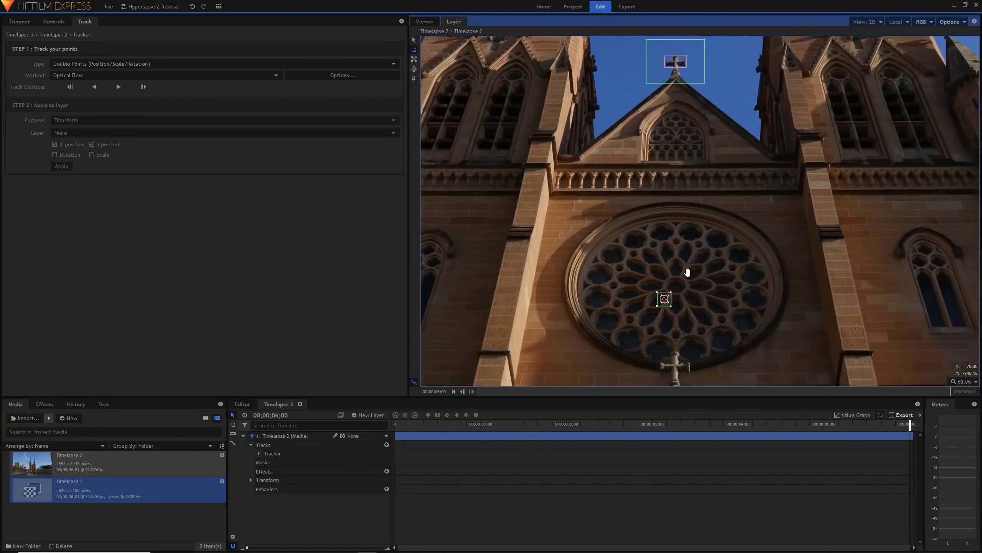
drag(682, 316, 680, 163)
scroll(663, 145, up, 3)
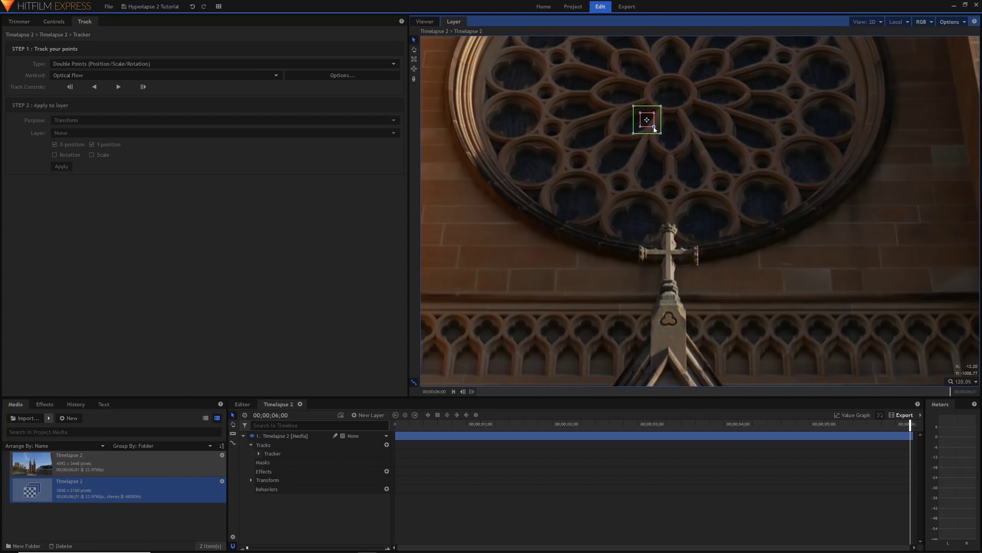
drag(654, 126, 561, 310)
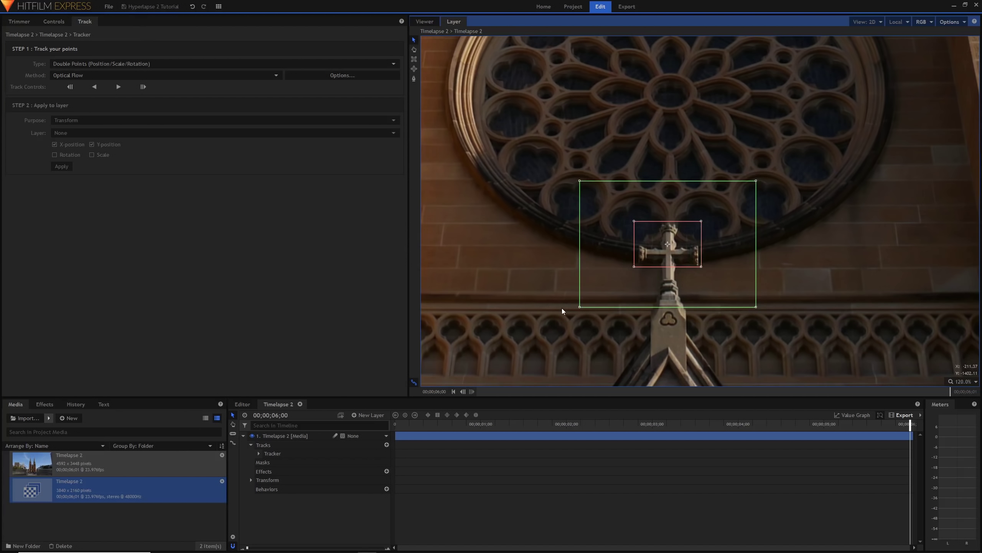
- Review both tracking points on the cathedral and set the tracking method to Template Match
click(51, 75)
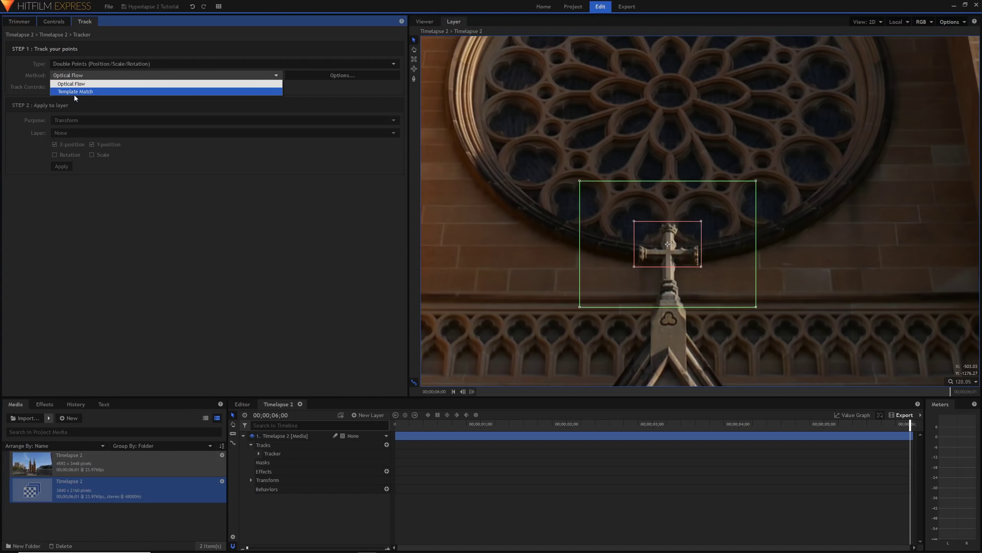
click(47, 77)
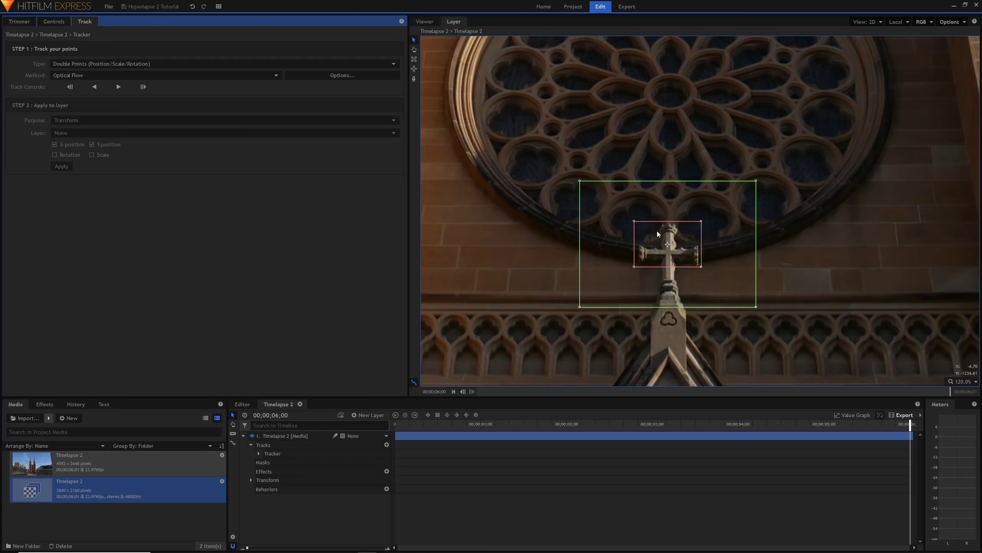
scroll(686, 236, down, 5)
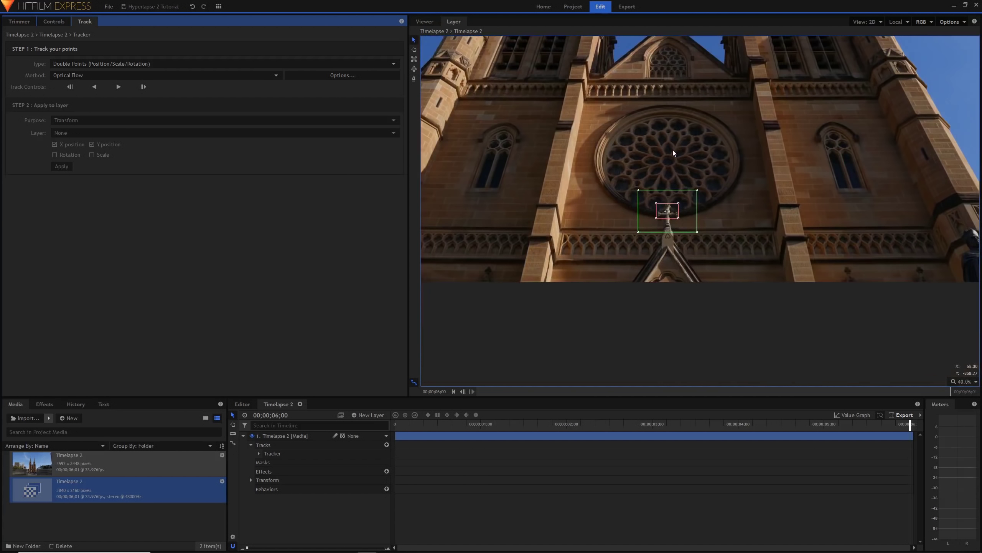
drag(673, 150, 666, 218)
scroll(683, 237, up, 3)
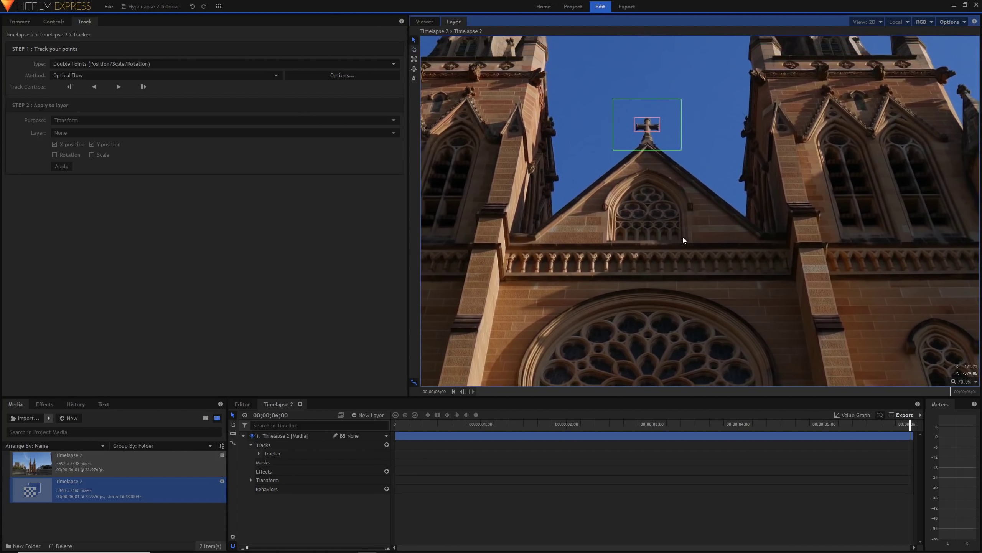
drag(661, 268, 676, 76)
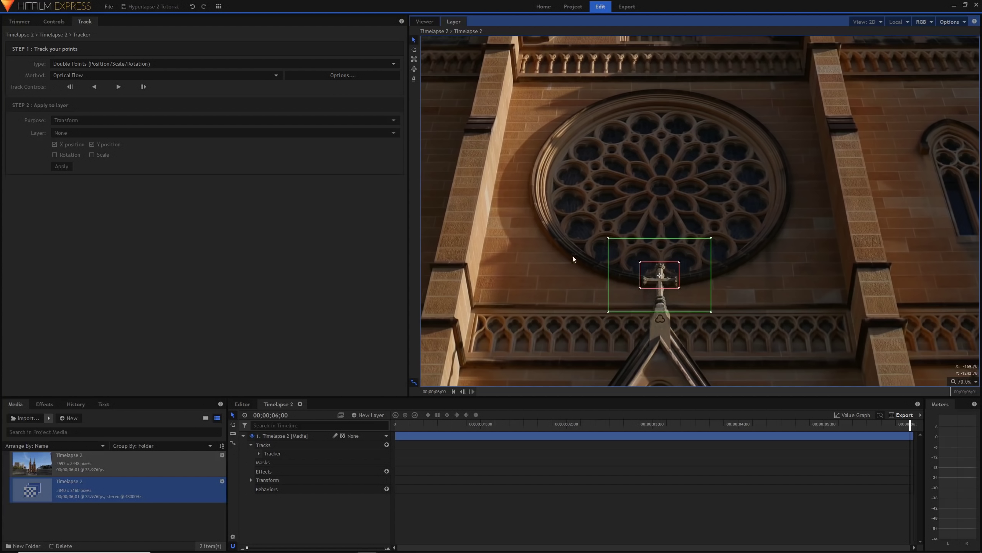
click(179, 76)
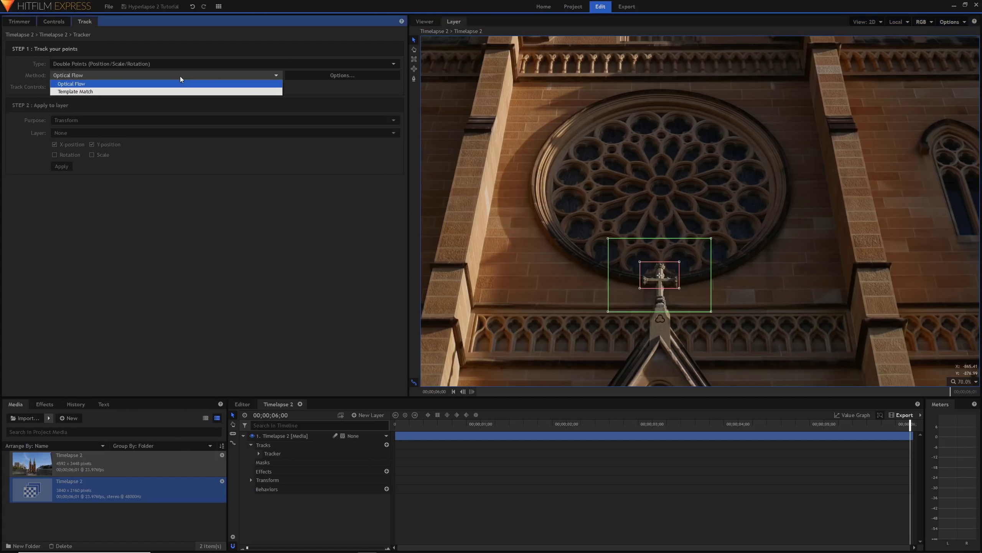
click(171, 91)
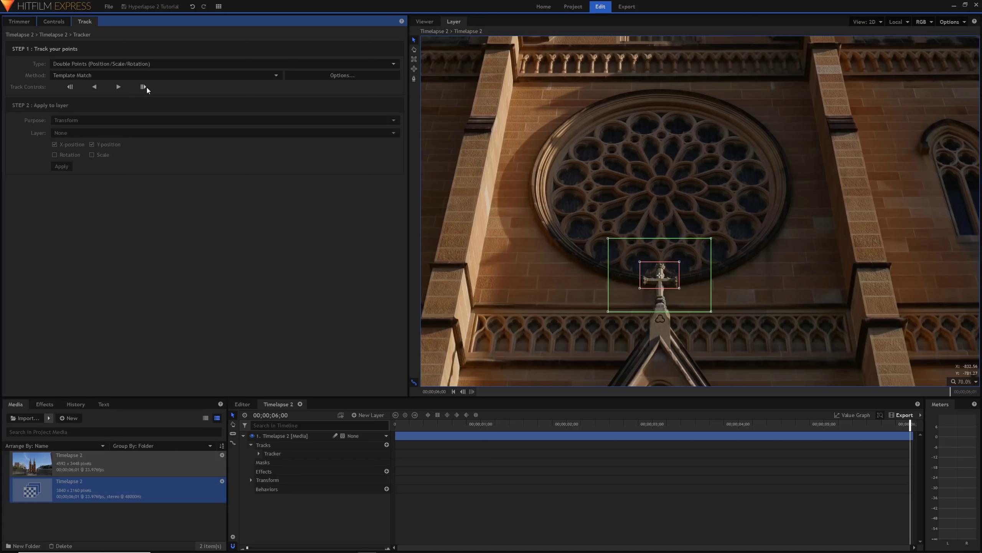
- Track both points backward one frame at a time from 00;00;06;00 to 00;00;05;21, checking their alignment with the crosses
scroll(591, 129, down, 1)
scroll(650, 83, down, 1)
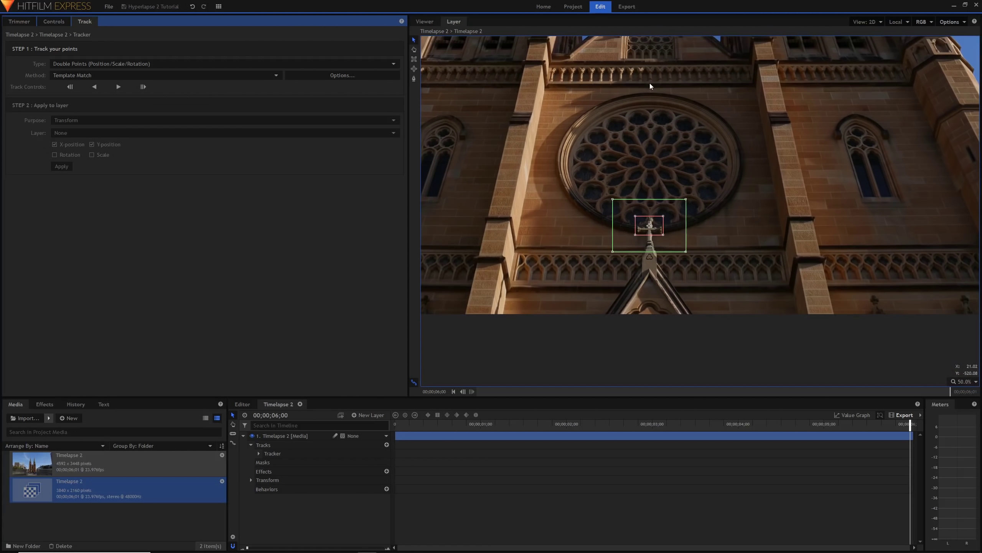
drag(650, 82, 646, 175)
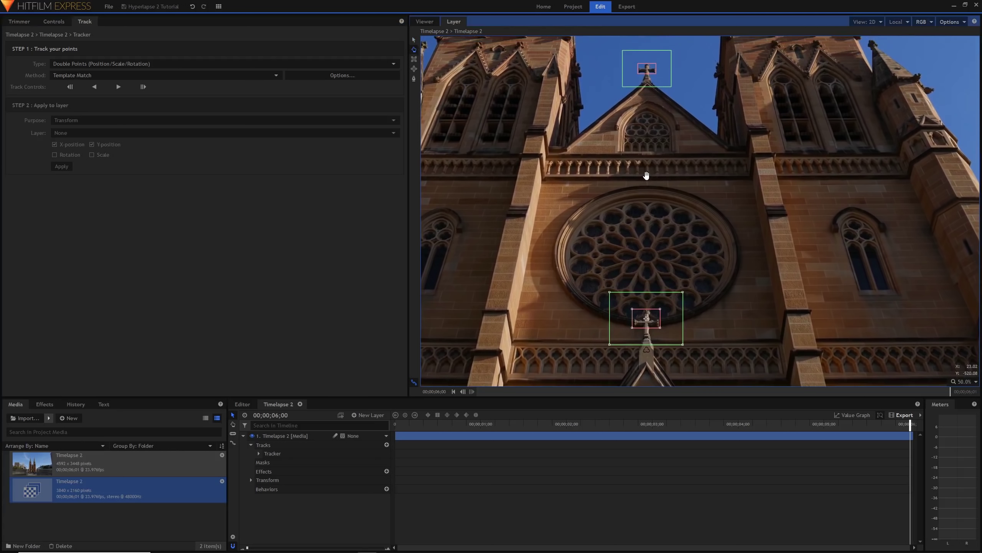
click(71, 88)
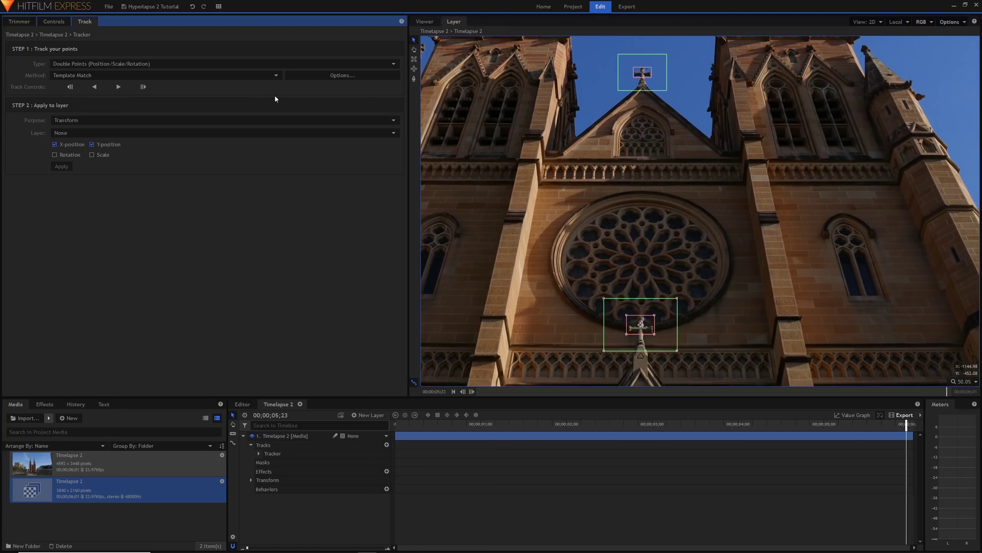
scroll(639, 72, up, 4)
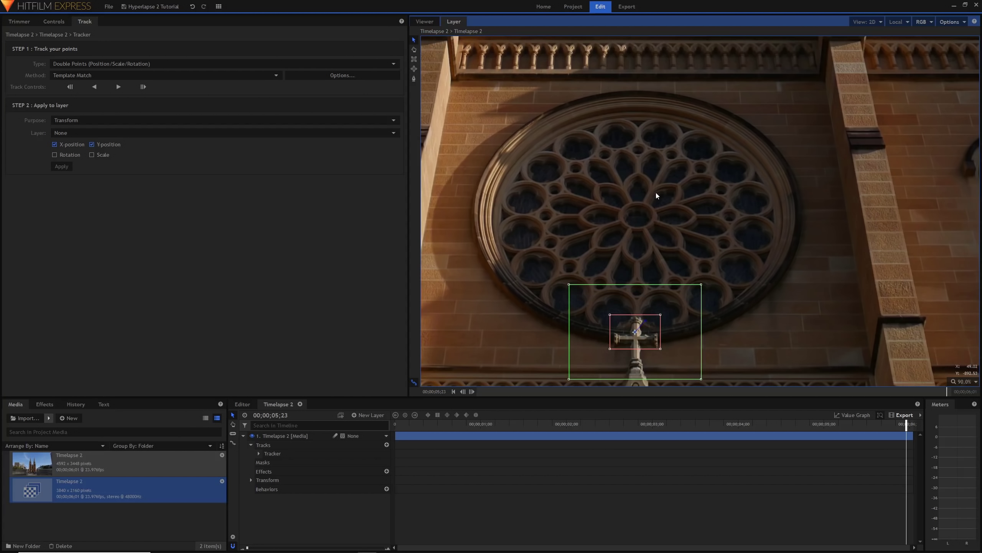
scroll(655, 192, down, 3)
scroll(650, 229, down, 1)
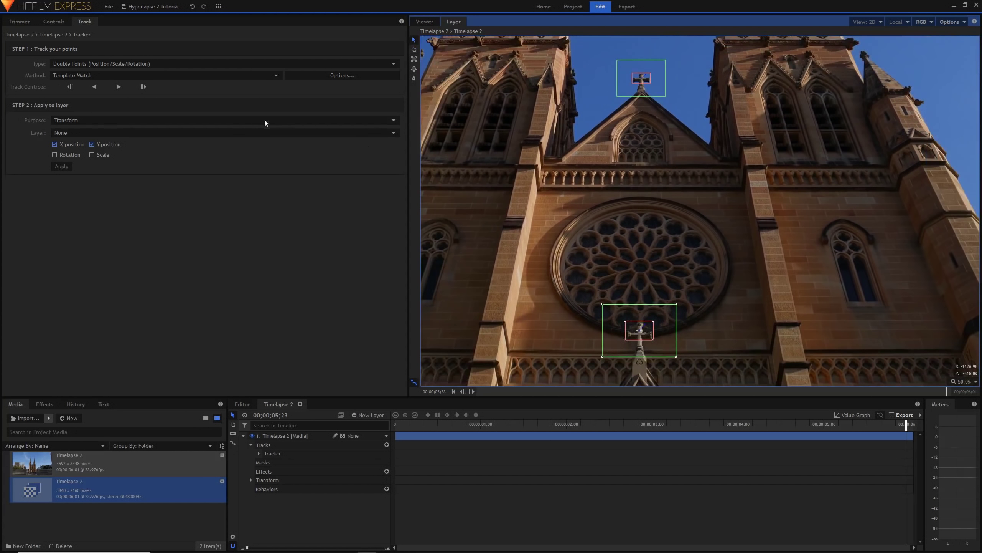
click(71, 87)
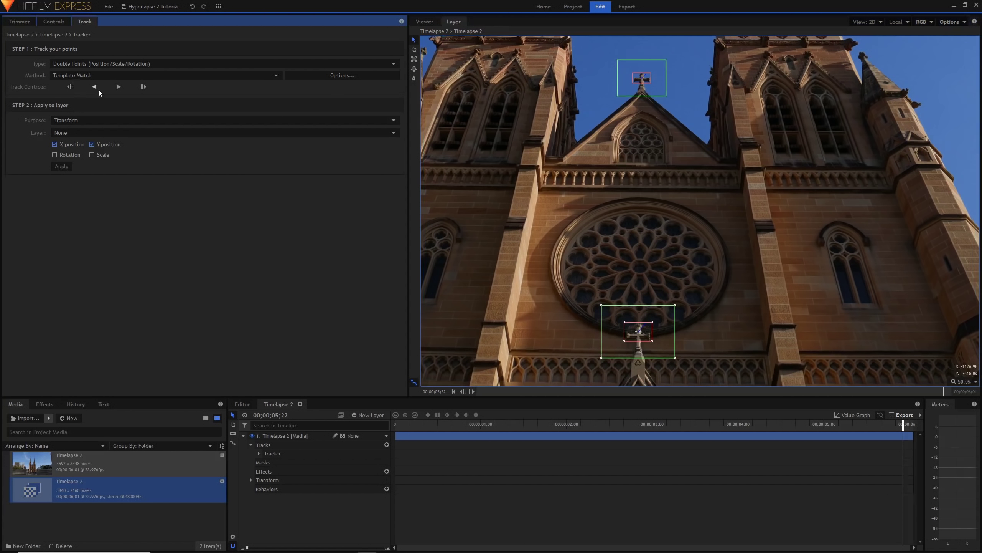
click(73, 90)
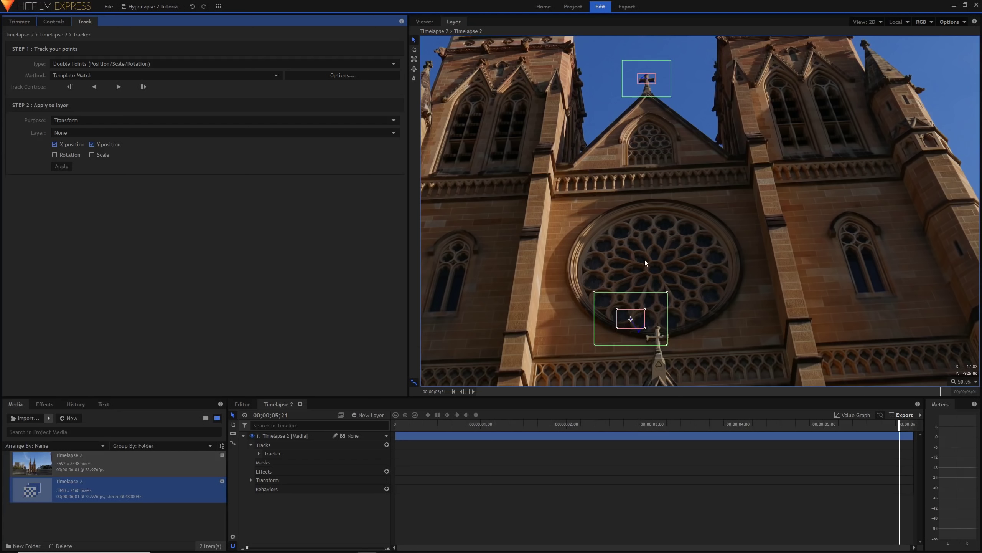
- At 00;00;05;21, realign the second tracker with the lower cross and continue tracking backward, first by one frame and then continuously
scroll(646, 275, up, 3)
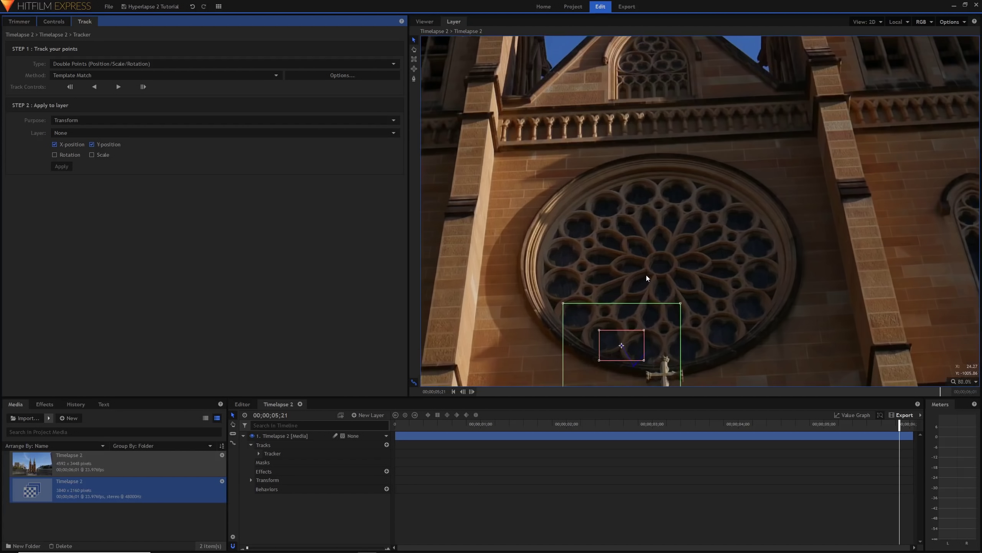
drag(622, 243, 660, 262)
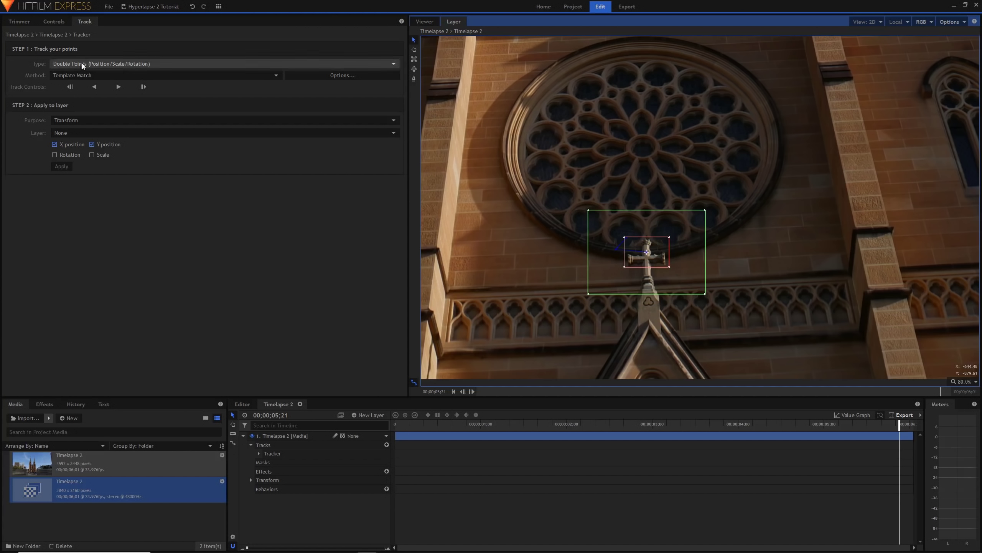
click(69, 87)
scroll(573, 133, down, 3)
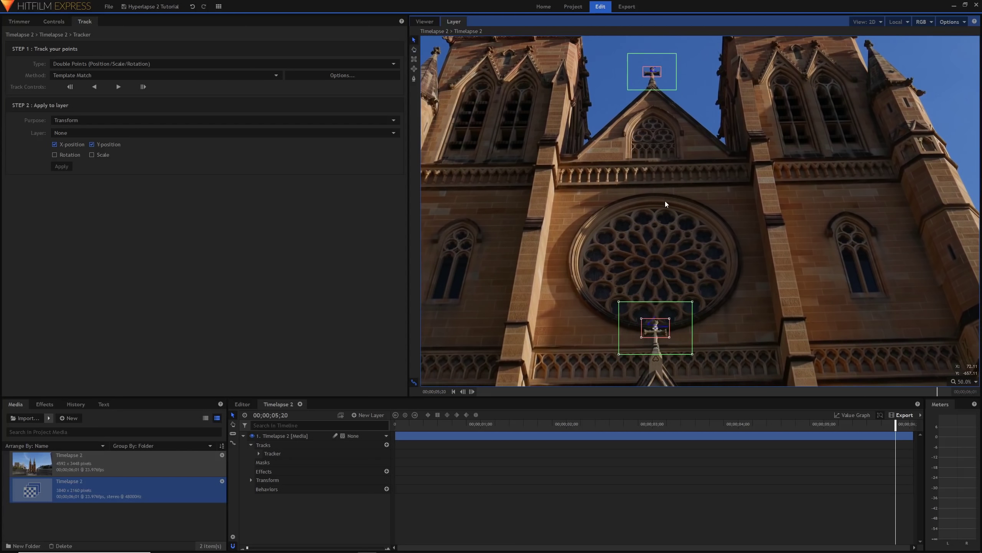
click(95, 87)
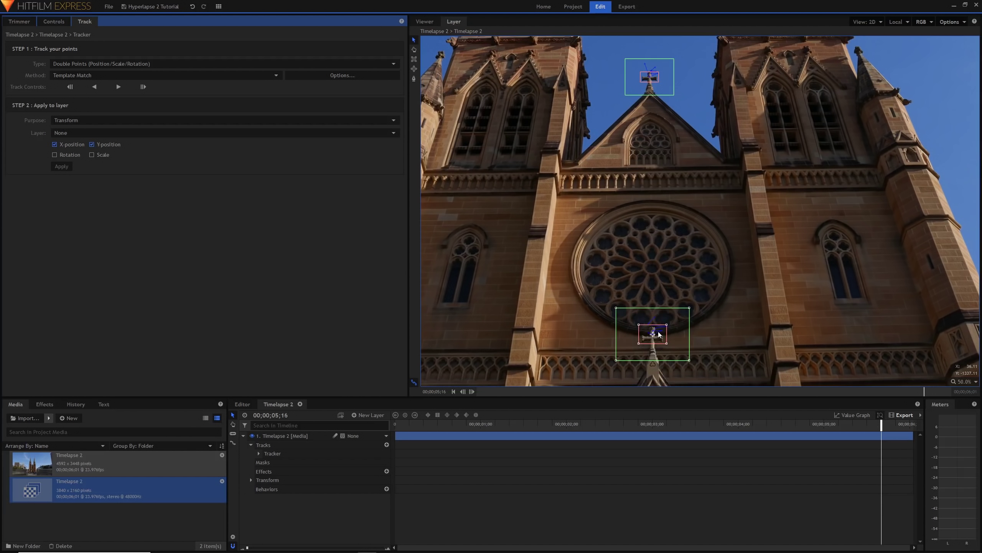
- At 00;00;05;16, realign the second tracker with the lower cross, track backward continuously, and pause at 00;00;05;06
scroll(652, 335, up, 3)
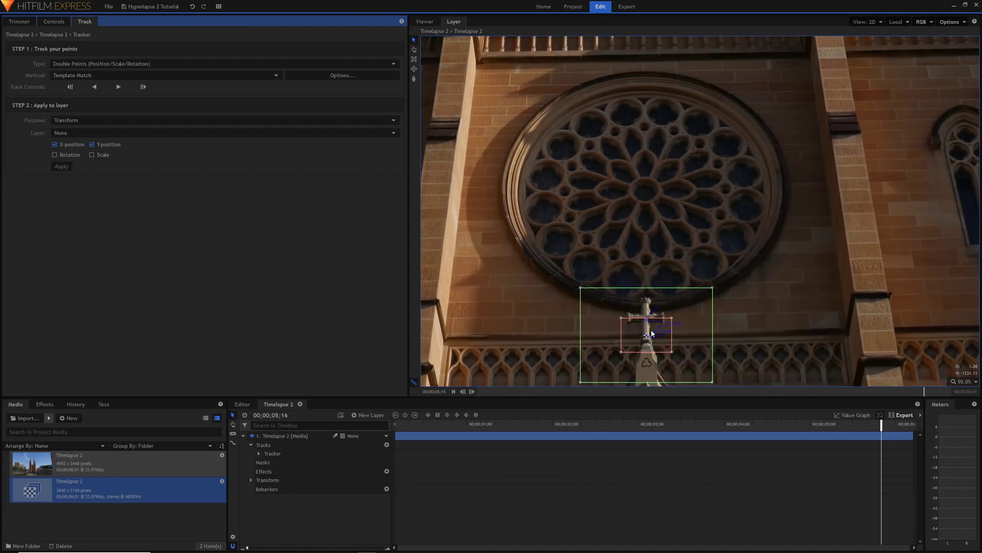
drag(664, 342, 664, 326)
scroll(662, 129, down, 5)
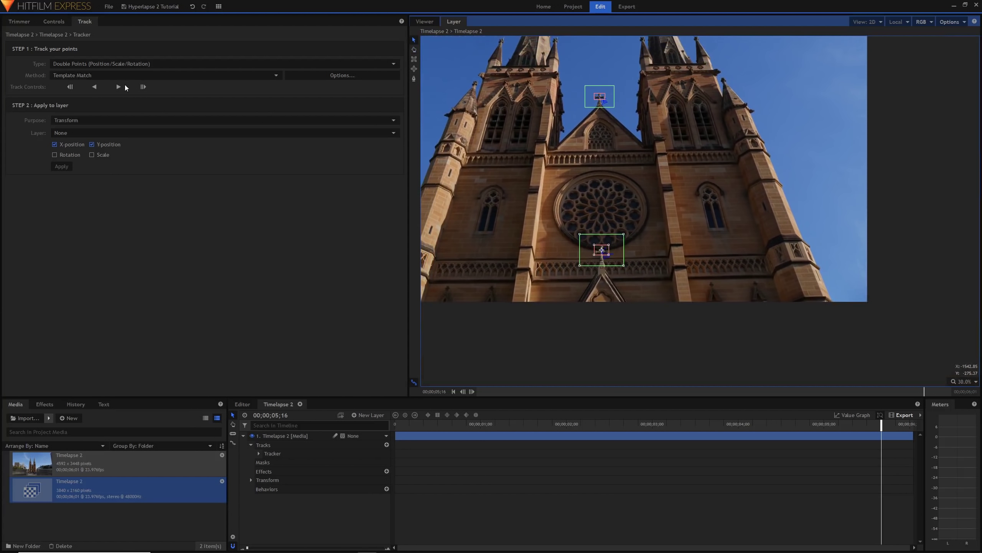
click(96, 86)
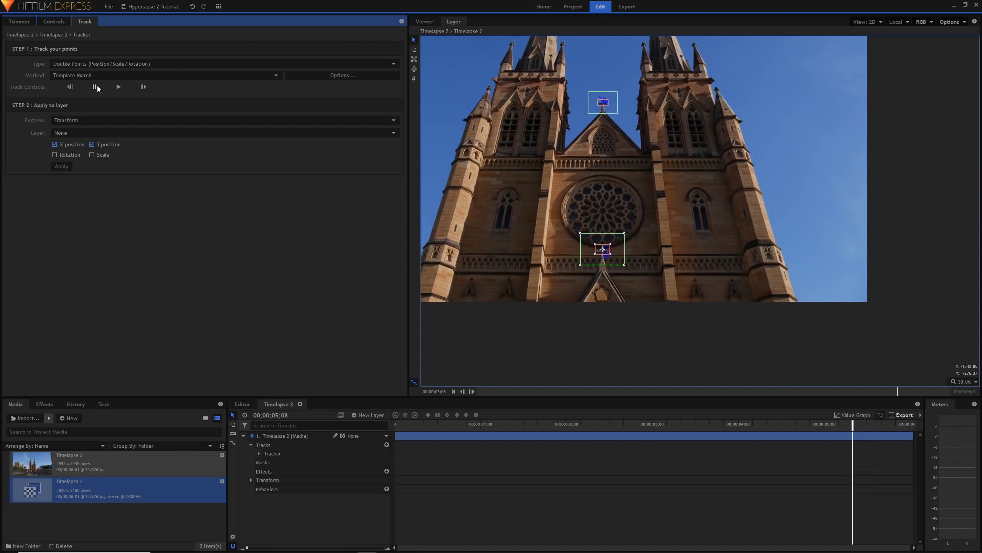
click(95, 87)
- Check the second tracker's alignment with the lower cross at 00;00;05;06 and track both points backward to the first frame
scroll(587, 311, up, 5)
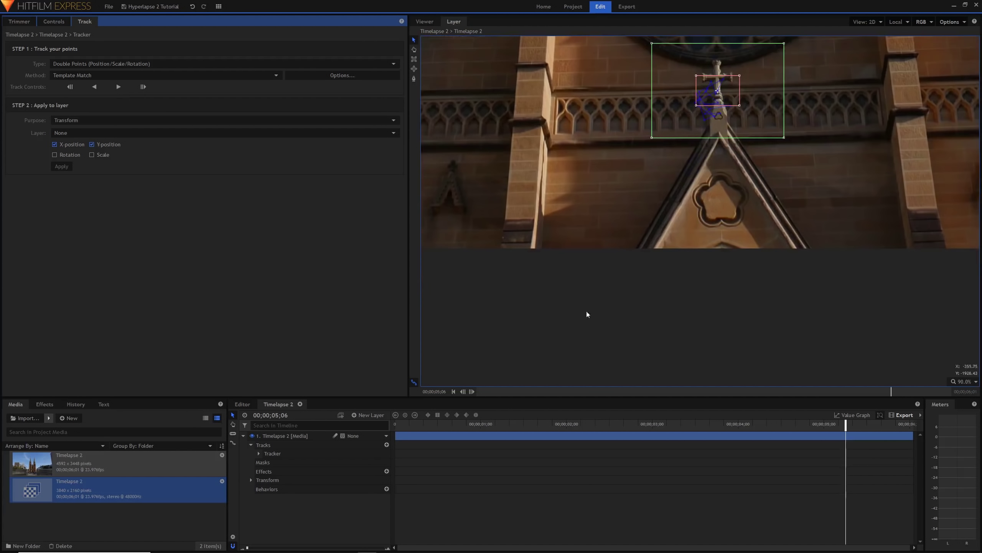
scroll(647, 322, up, 2)
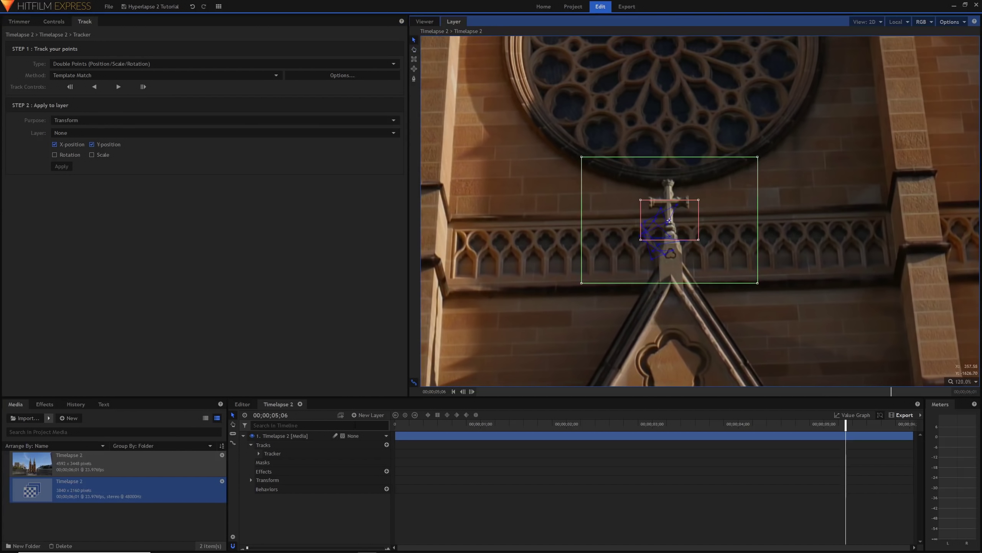
scroll(681, 287, down, 5)
click(94, 87)
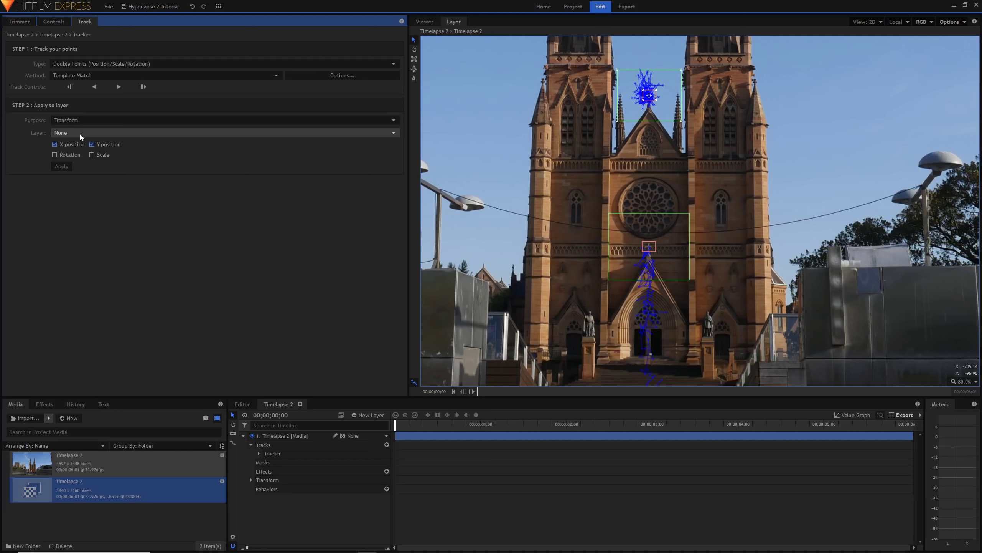
- Set the track's purpose to Stabilize, add rotation to the X and Y position options, and apply it to the footage
click(72, 121)
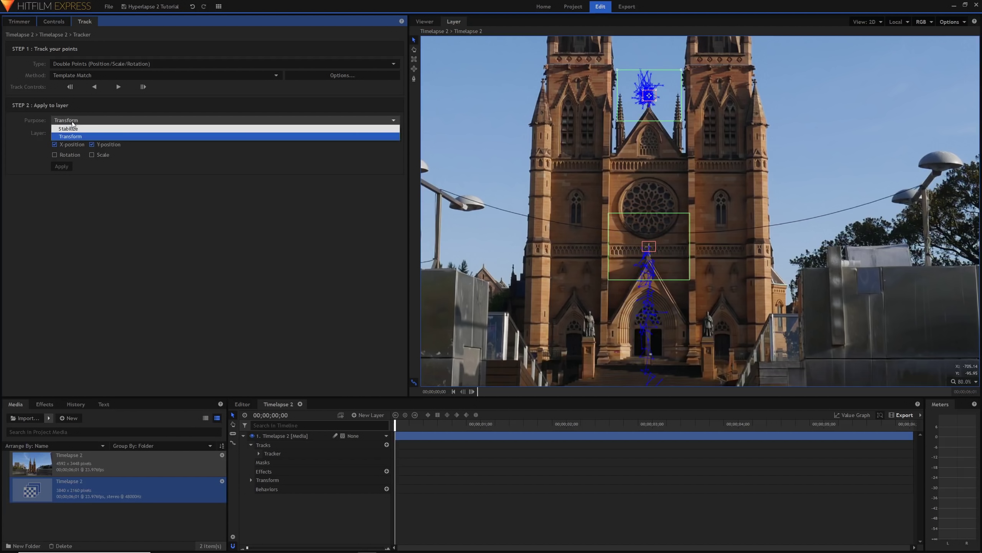
click(72, 128)
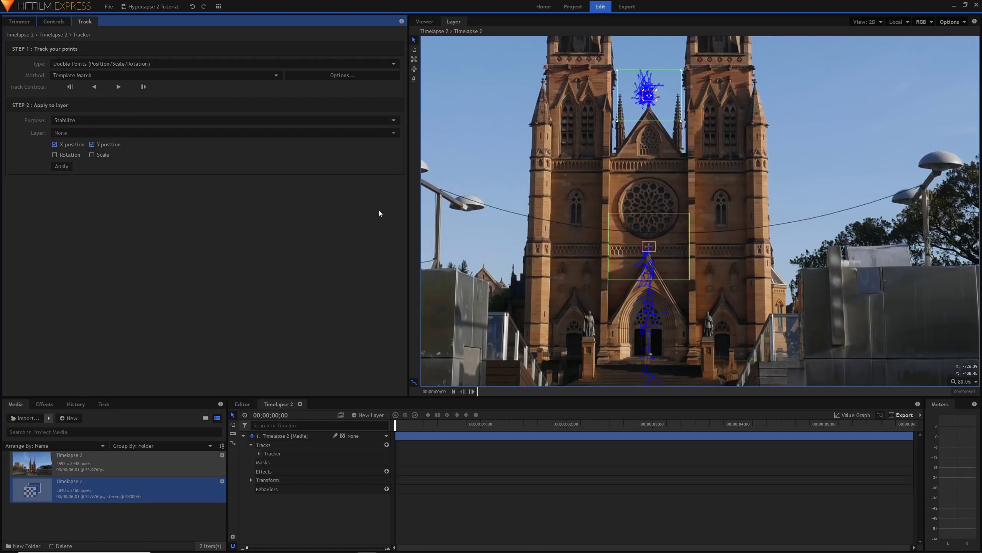
scroll(567, 266, down, 3)
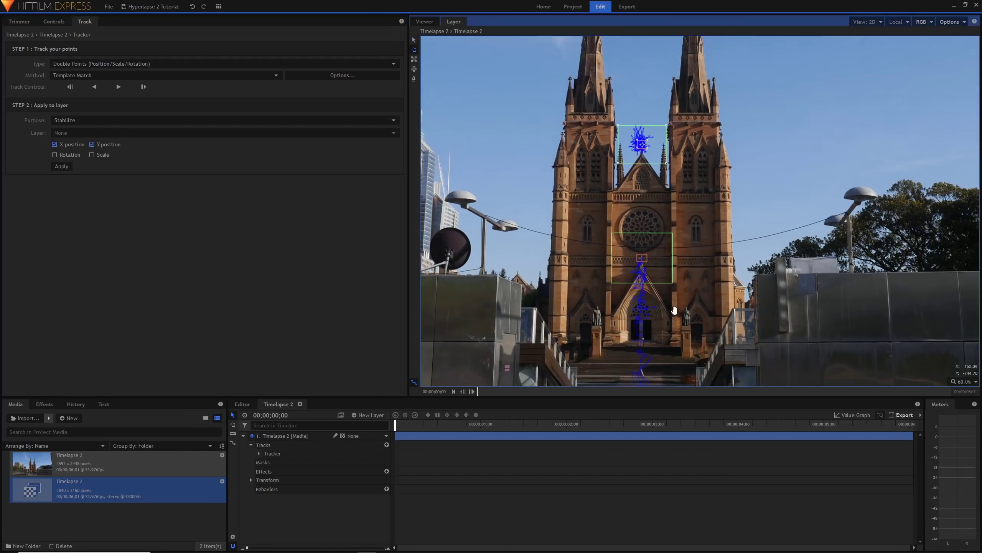
drag(654, 368, 658, 308)
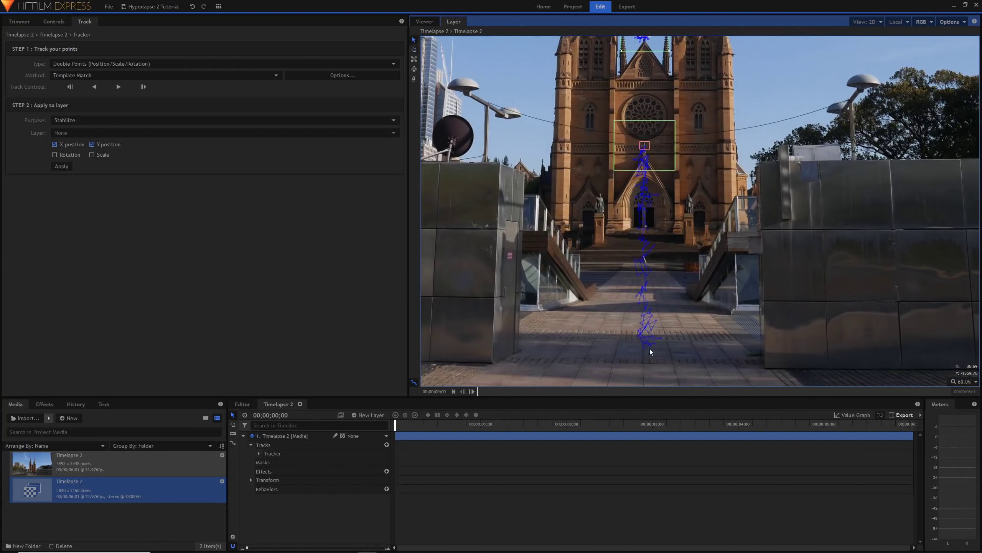
drag(688, 196, 686, 238)
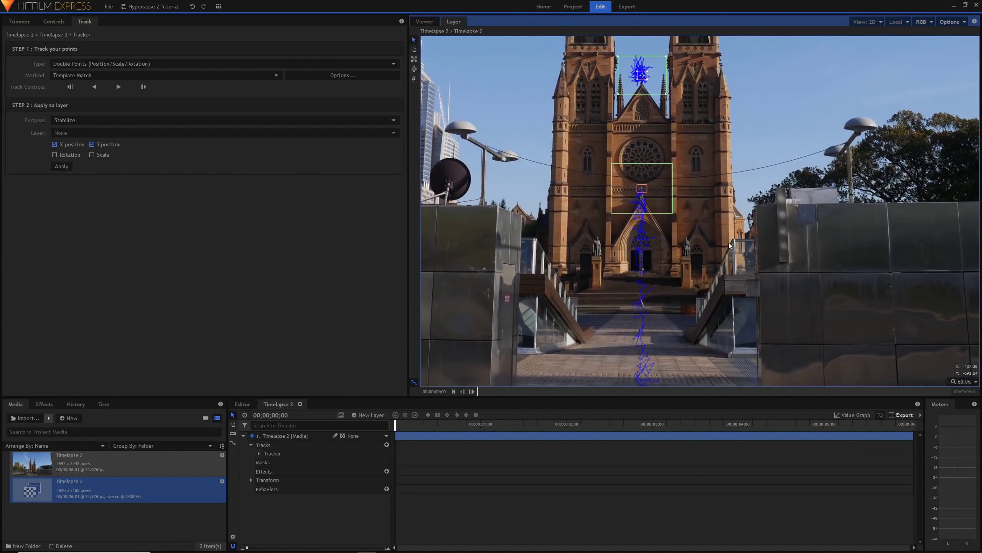
click(63, 156)
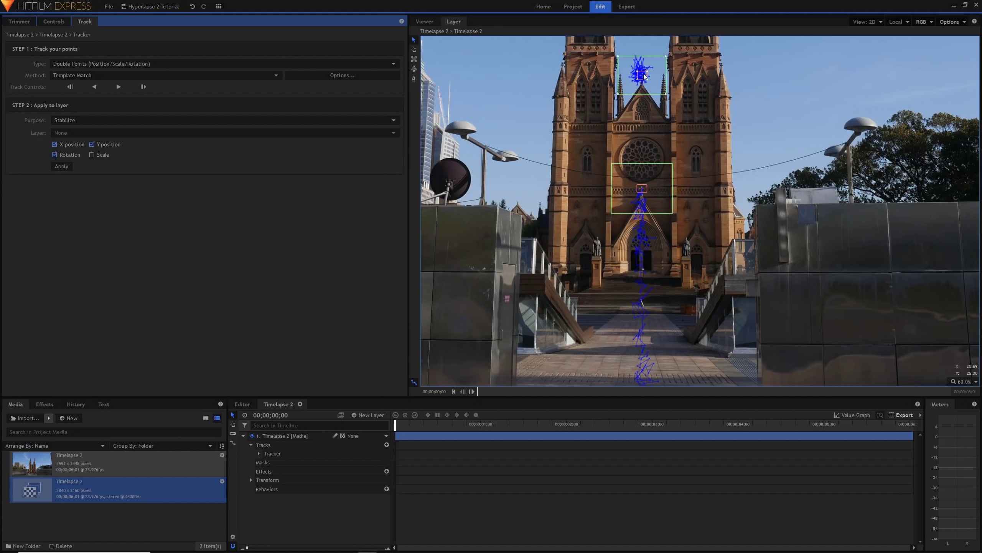
- Play the stabilized composition in the viewer to check the gable cross's position, and return to the first frame
click(424, 22)
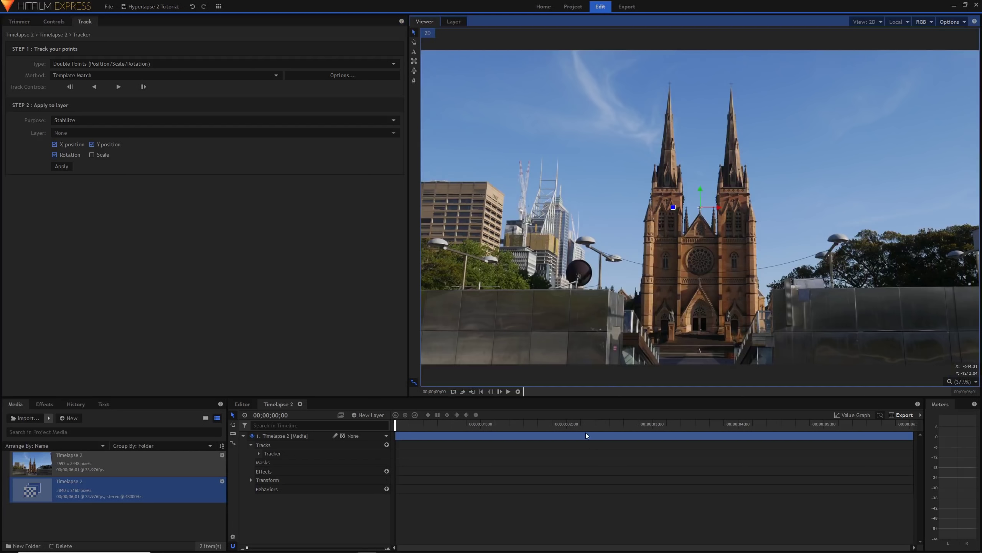
key(space)
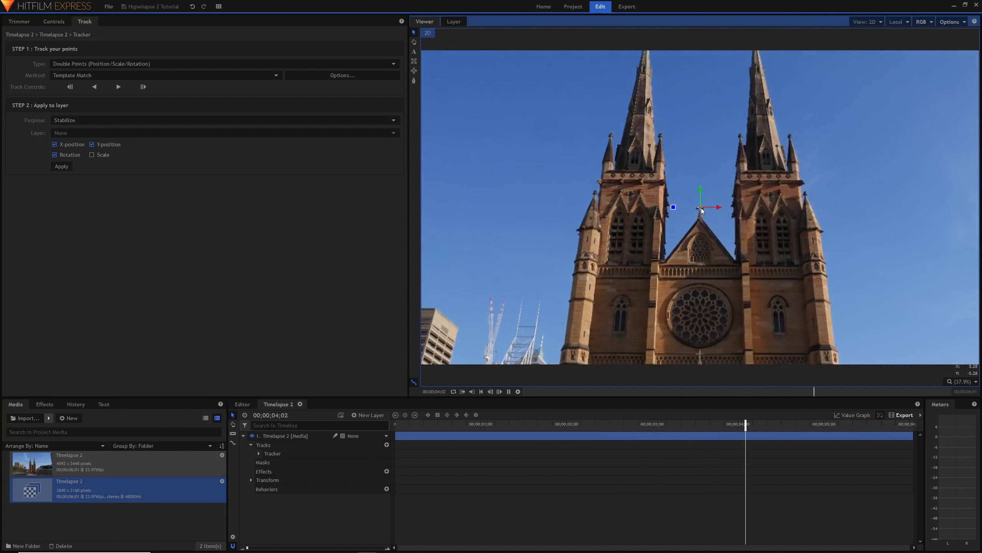
key(space)
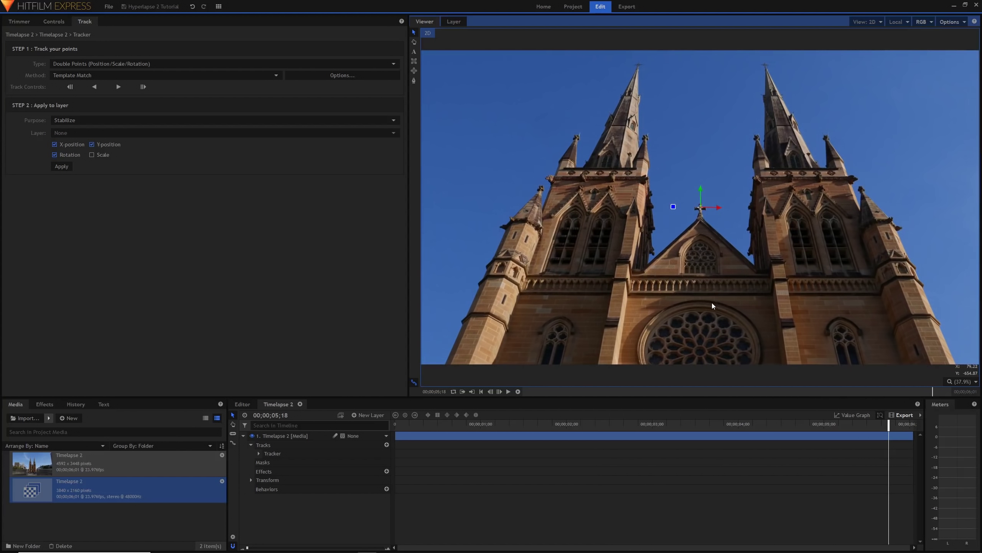
key(Home)
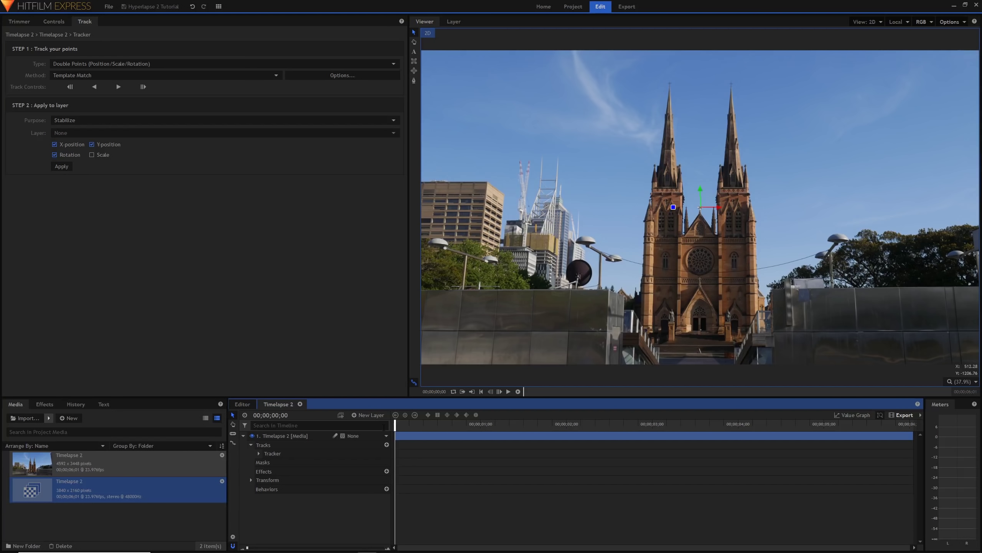
- Scale the Timelapse 2 layer down to 87% and check its edges against the composition frame
click(57, 21)
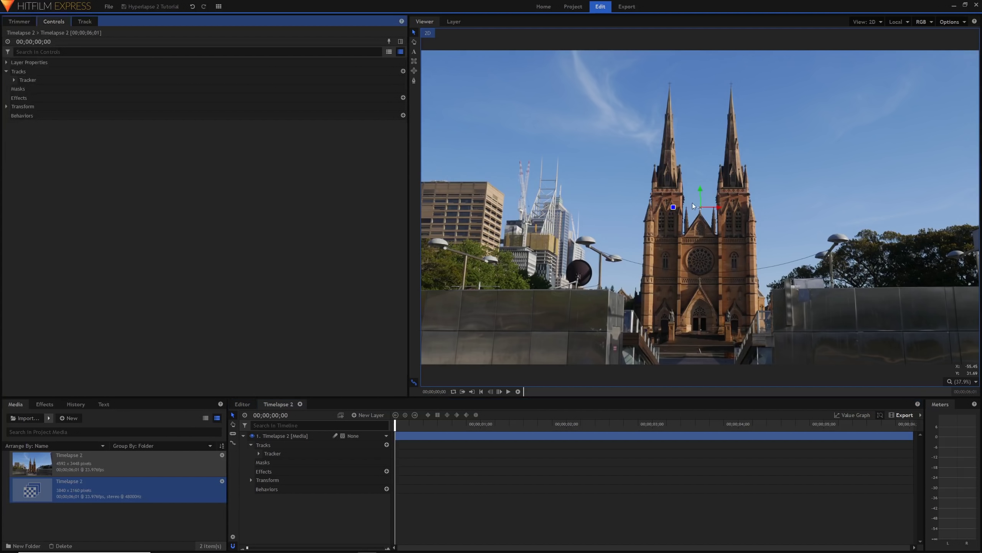
scroll(692, 202, down, 3)
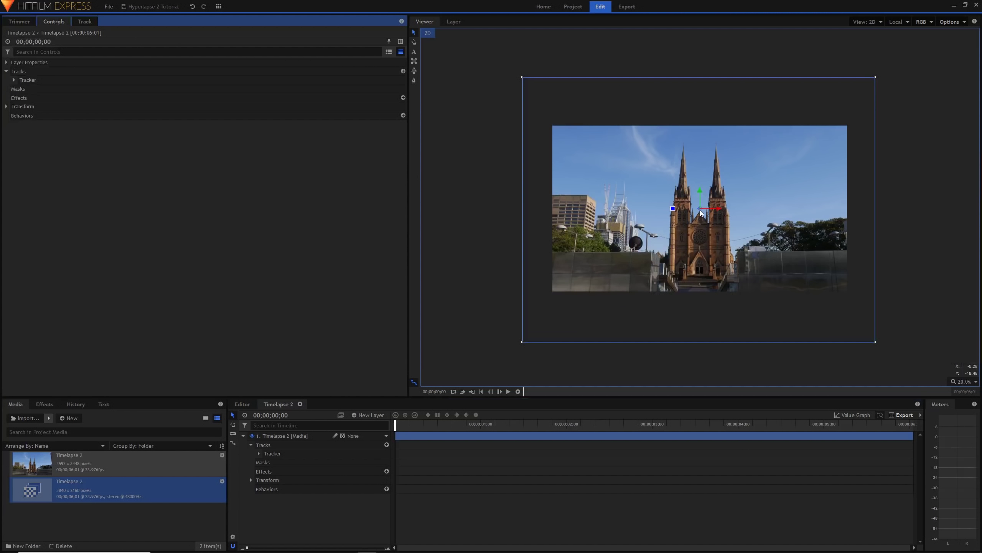
click(7, 106)
drag(271, 142, 208, 142)
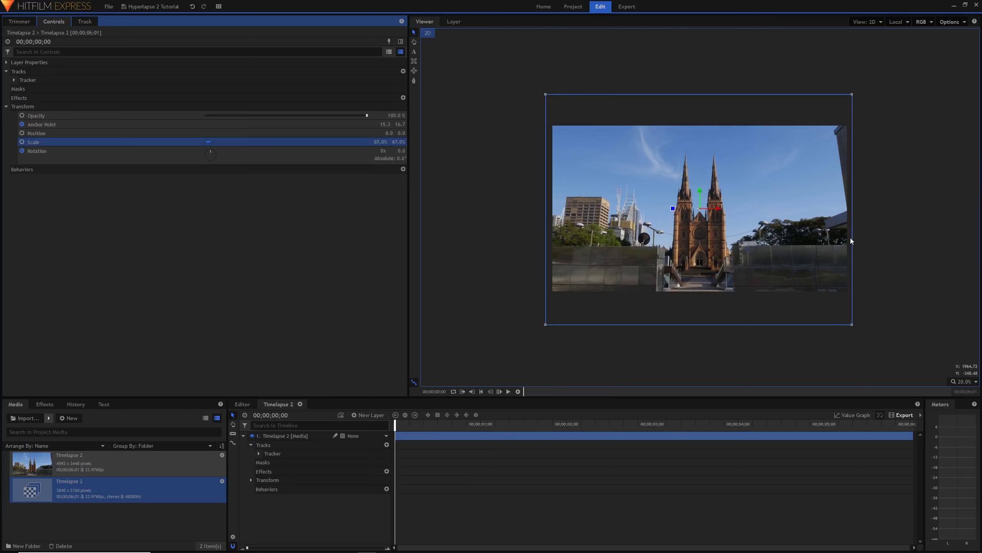
scroll(722, 254, up, 2)
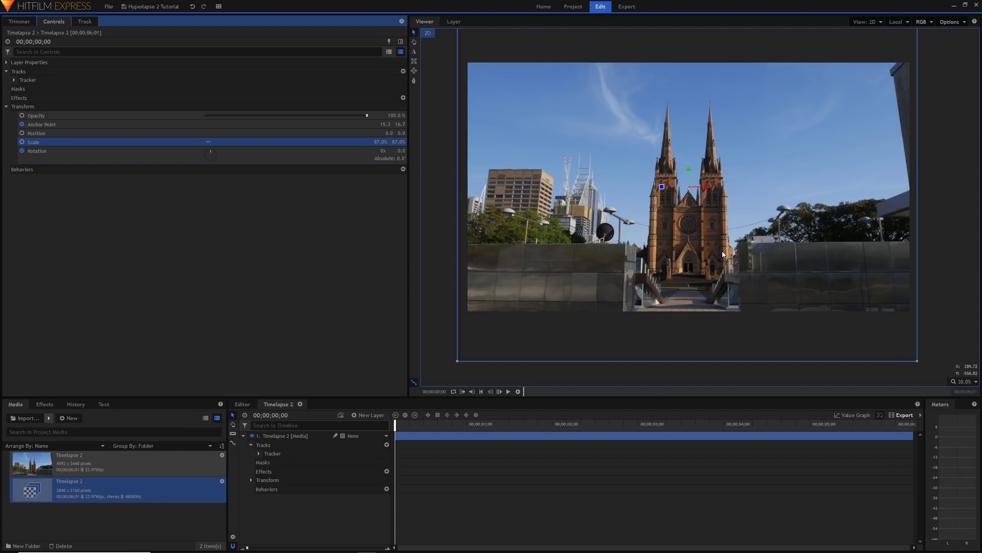
- Play through the composition to check the layer's edge coverage and set the layer's scale to 89%
key(space)
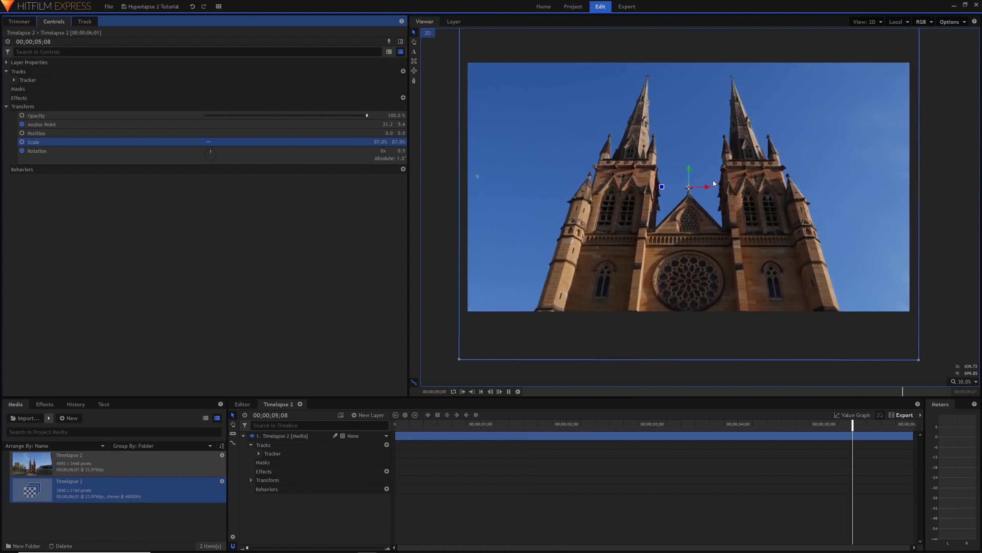
key(space)
mouse_move(389, 145)
mouse_down()
mouse_move(357, 144)
mouse_move(391, 144)
mouse_up()
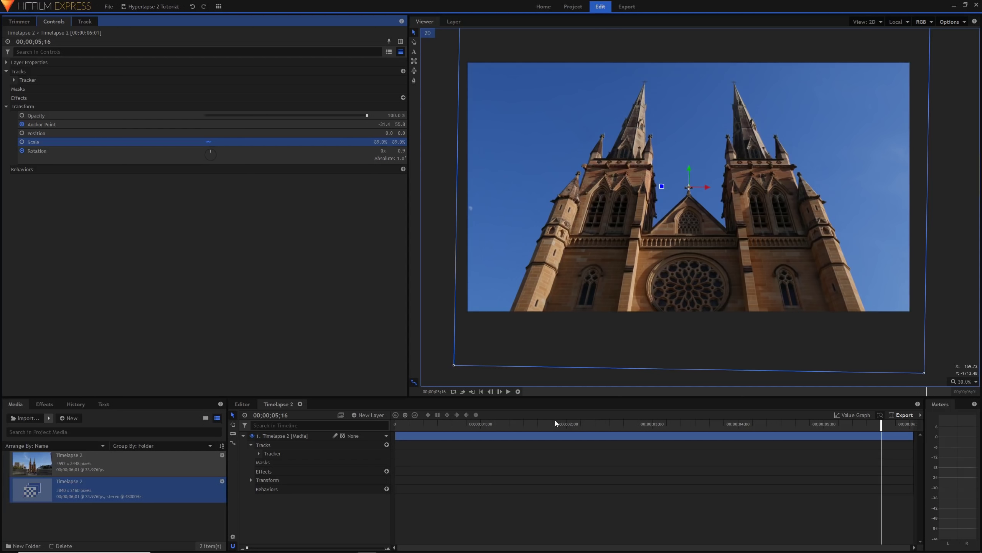
- Inspect the layer's edge coverage at 00;00;01;07 and 00;00;00;18, and scale the view to fit the composition
click(505, 419)
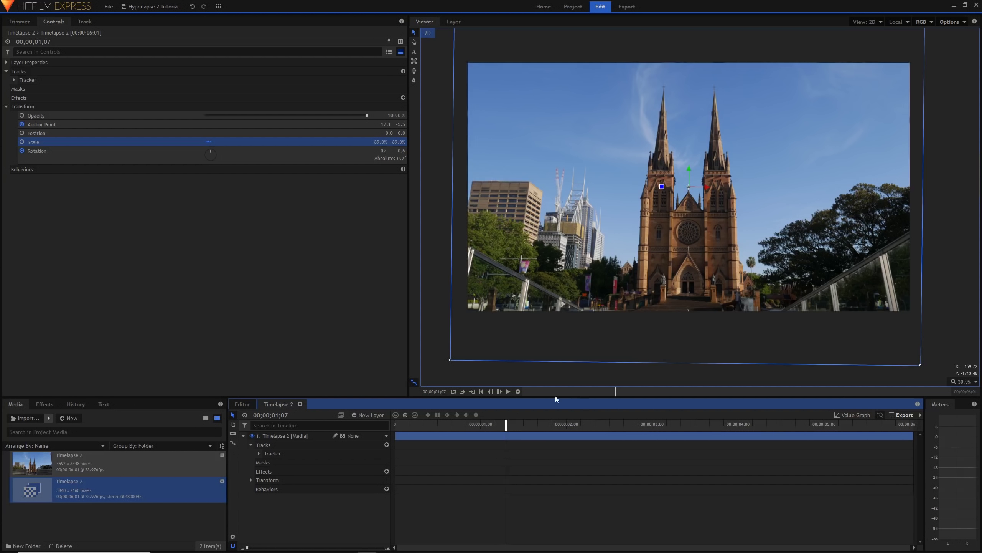
click(459, 423)
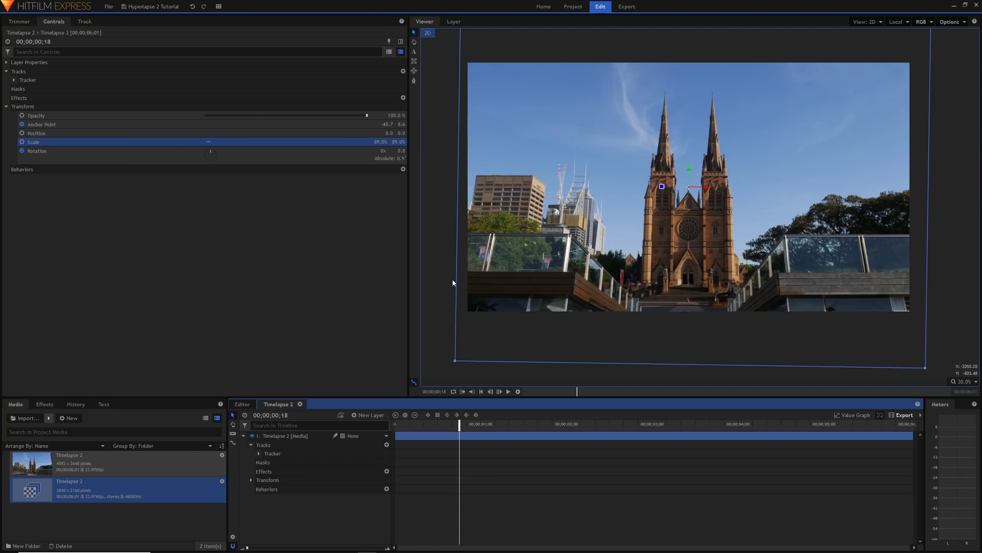
click(965, 383)
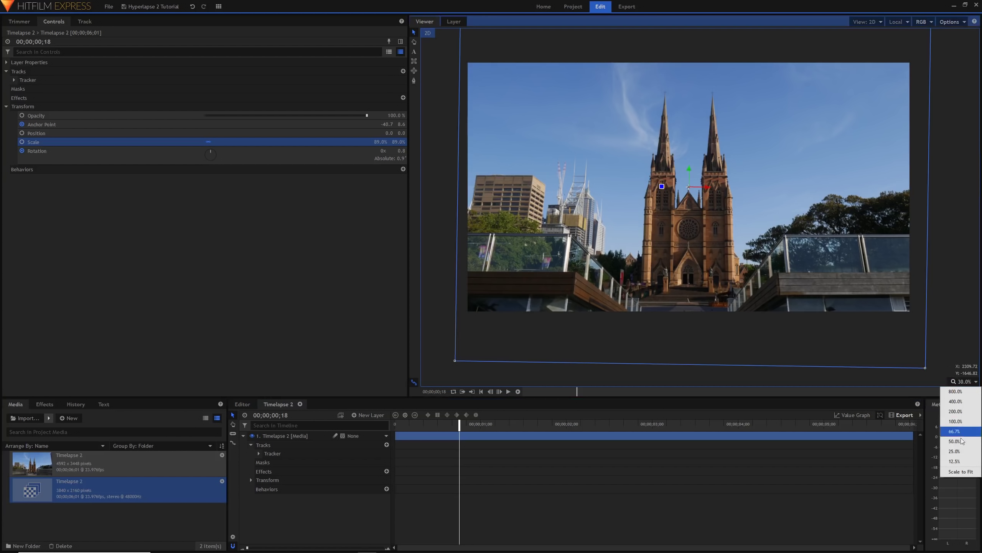
click(963, 472)
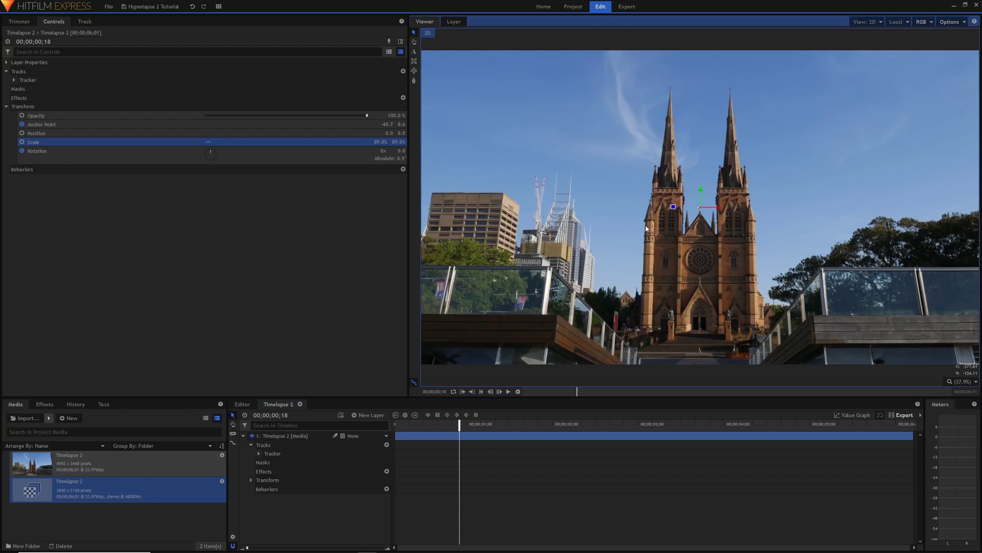
- Search the effects for "motion", add Motion Blur to the Timelapse 2 layer, and preview it at 00;00;00;09
click(46, 405)
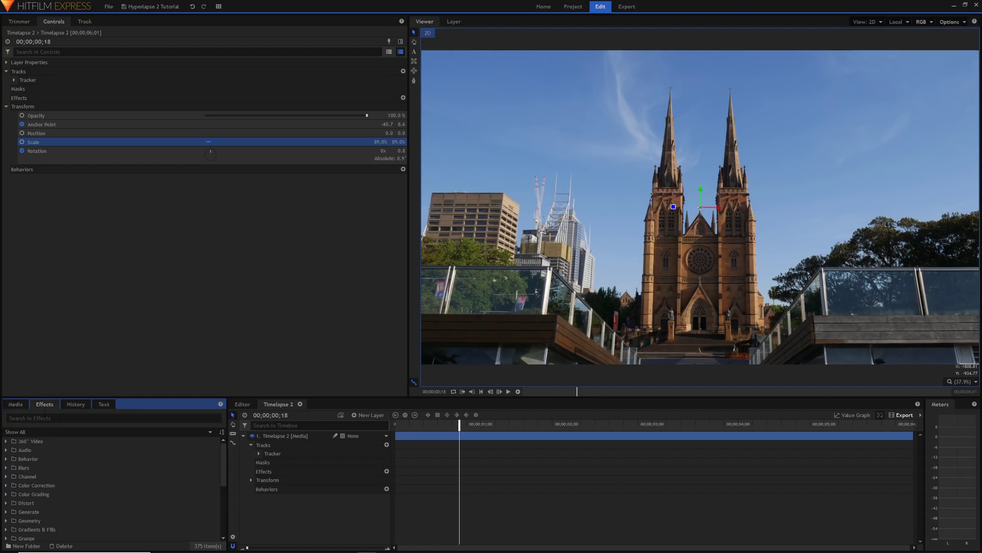
click(46, 417)
text(motion)
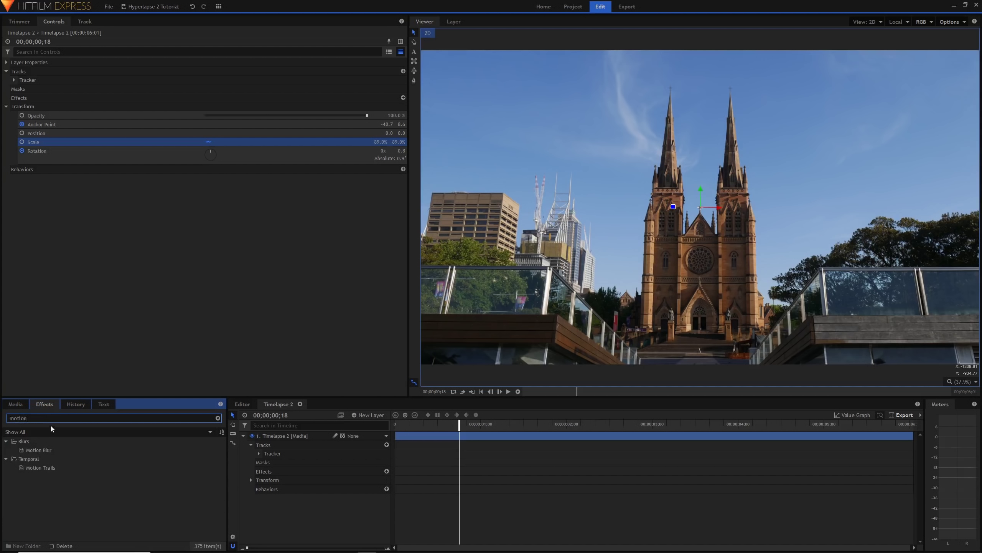
click(39, 449)
drag(24, 453, 173, 452)
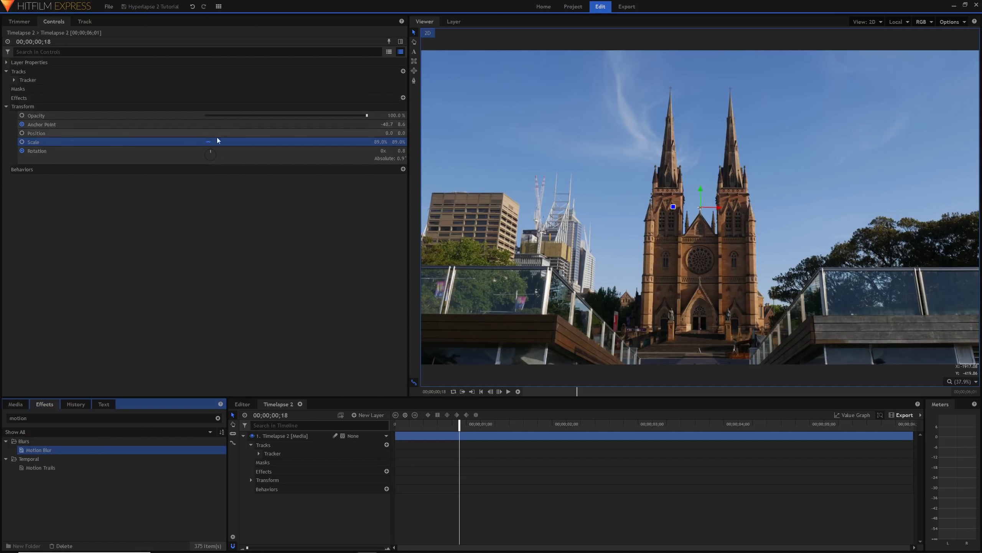
drag(37, 450, 272, 460)
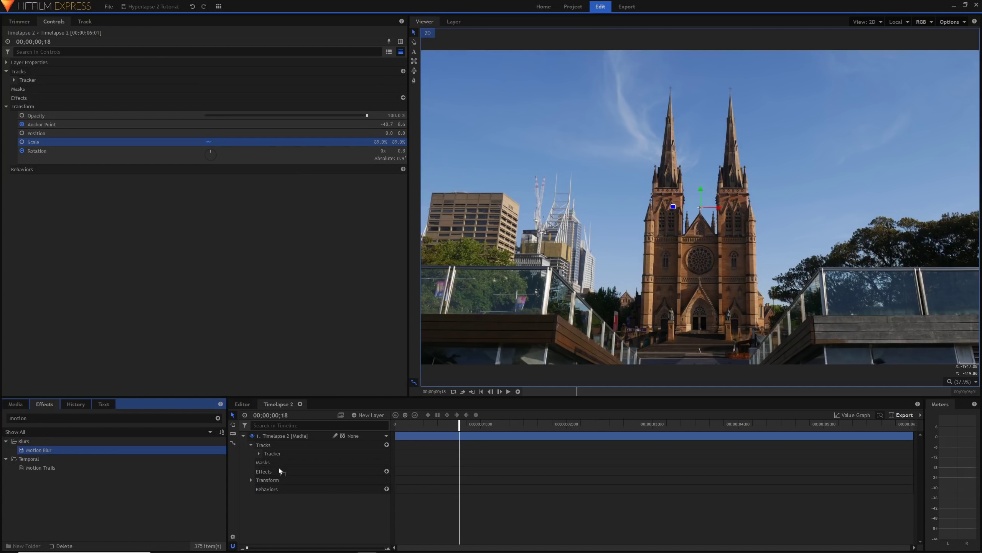
drag(279, 468, 278, 468)
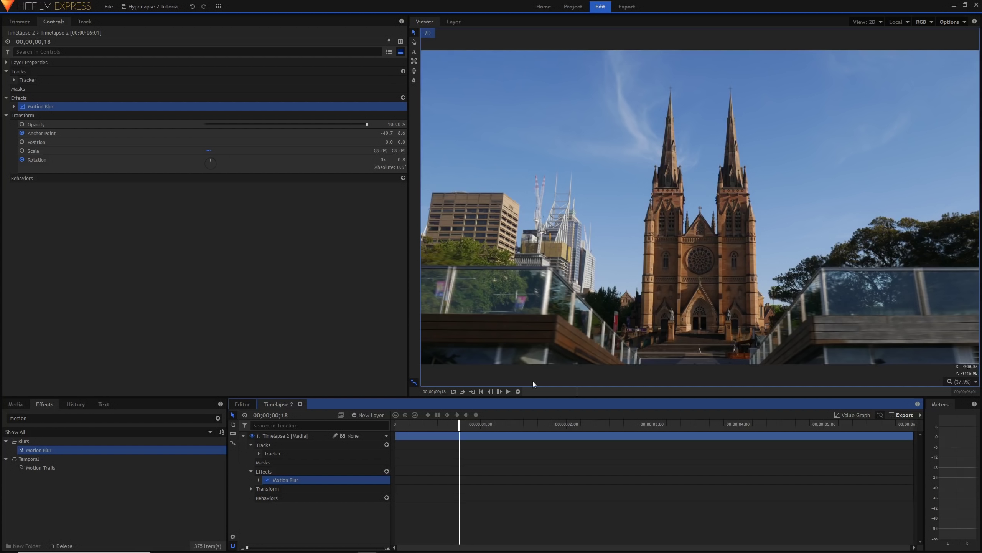
click(428, 421)
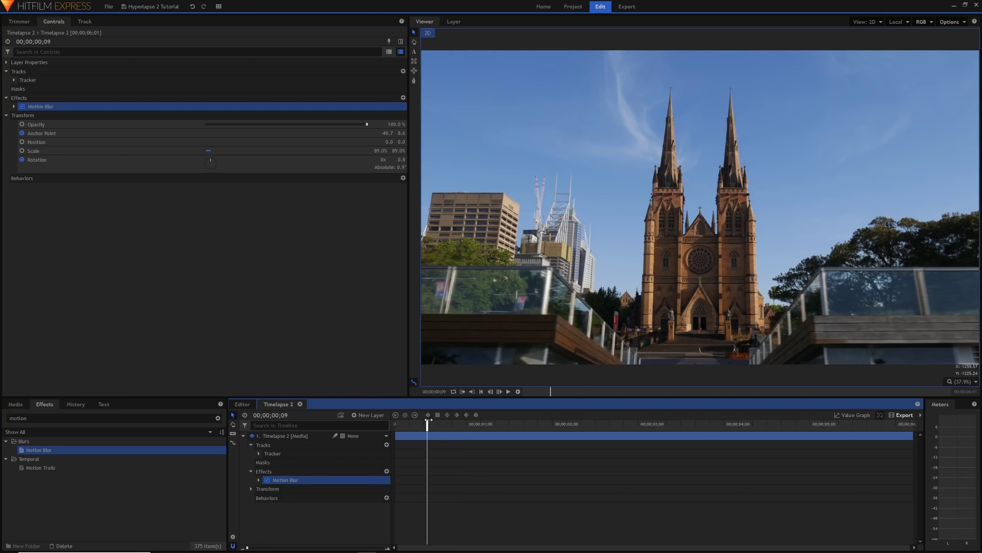